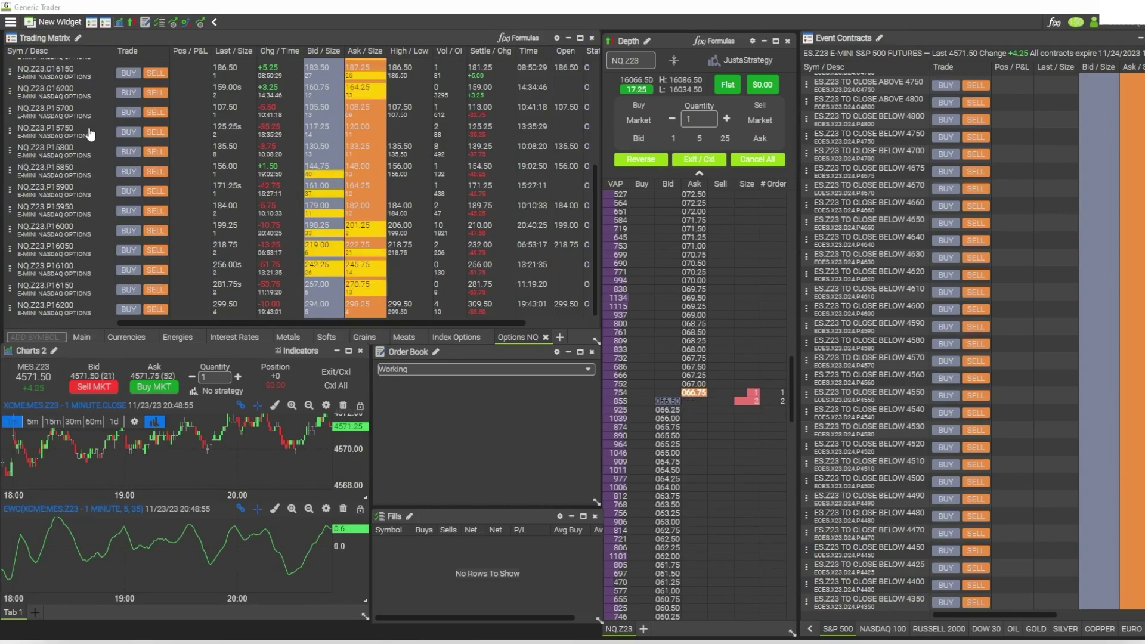
pyautogui.click(11, 22)
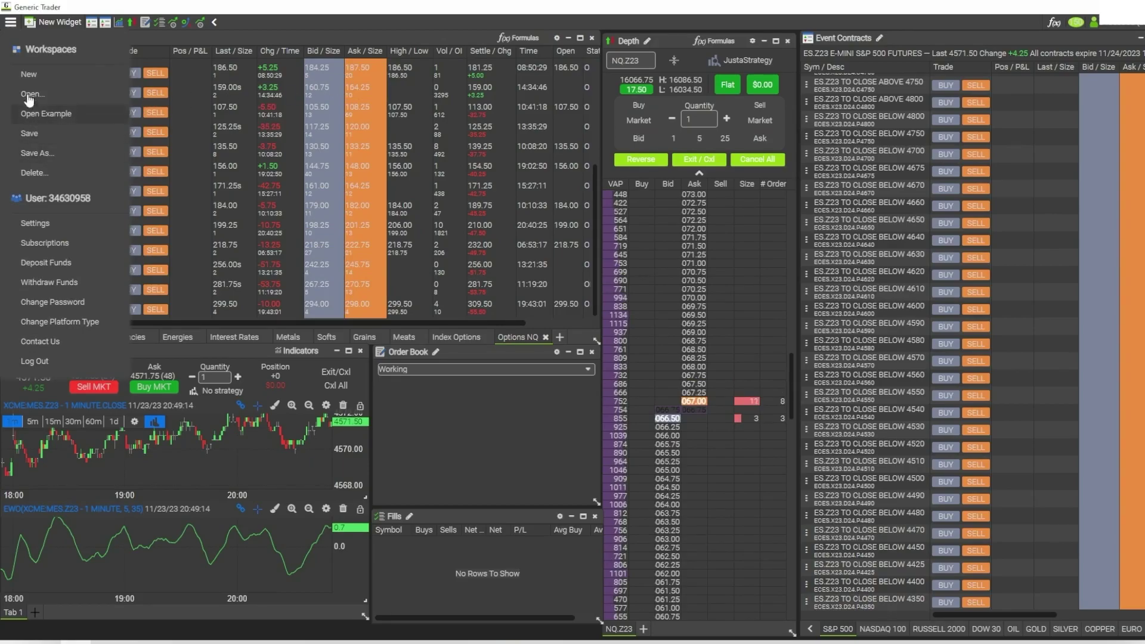
pyautogui.click(36, 154)
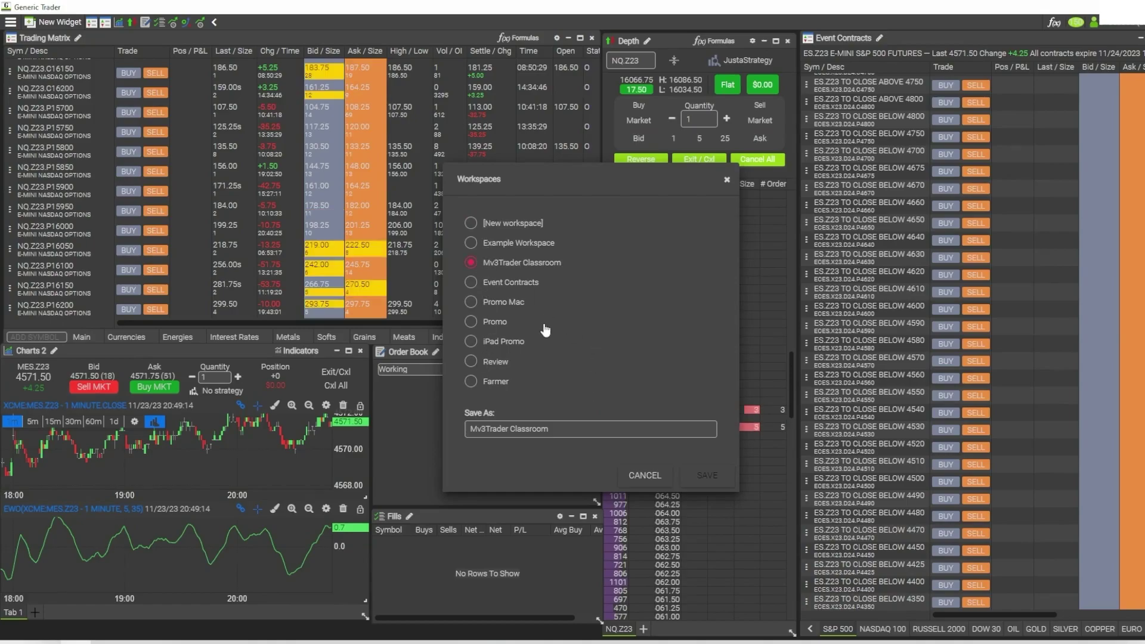
pyautogui.click(645, 476)
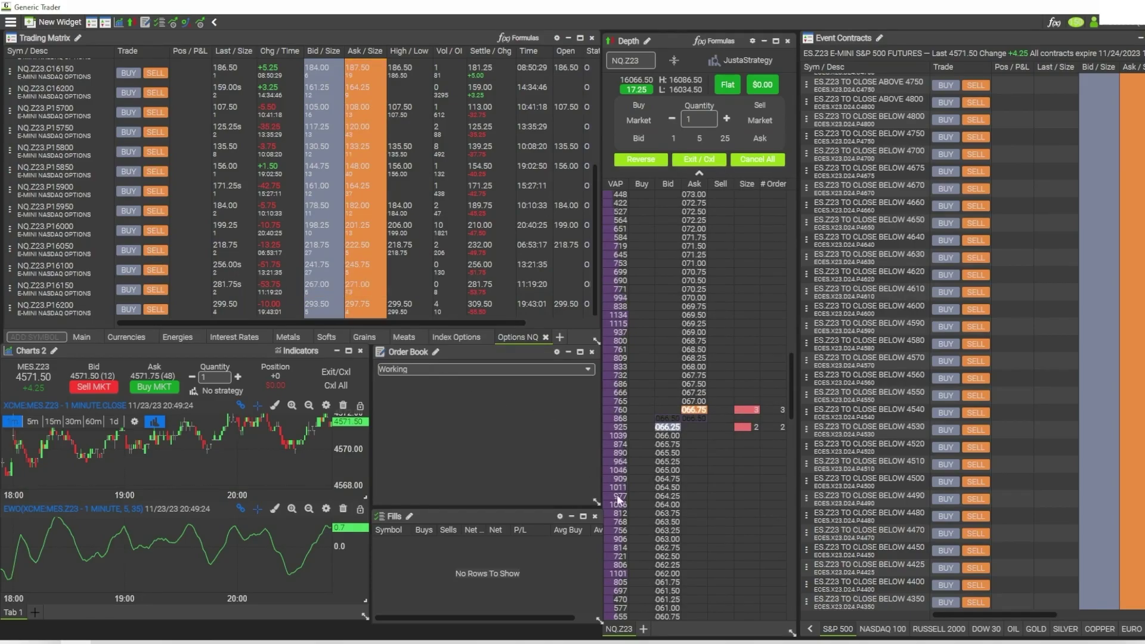
pyautogui.moveTo(646, 41)
pyautogui.mouseDown()
pyautogui.moveTo(568, 55)
pyautogui.moveTo(686, 43)
pyautogui.moveTo(658, 40)
pyautogui.mouseUp()
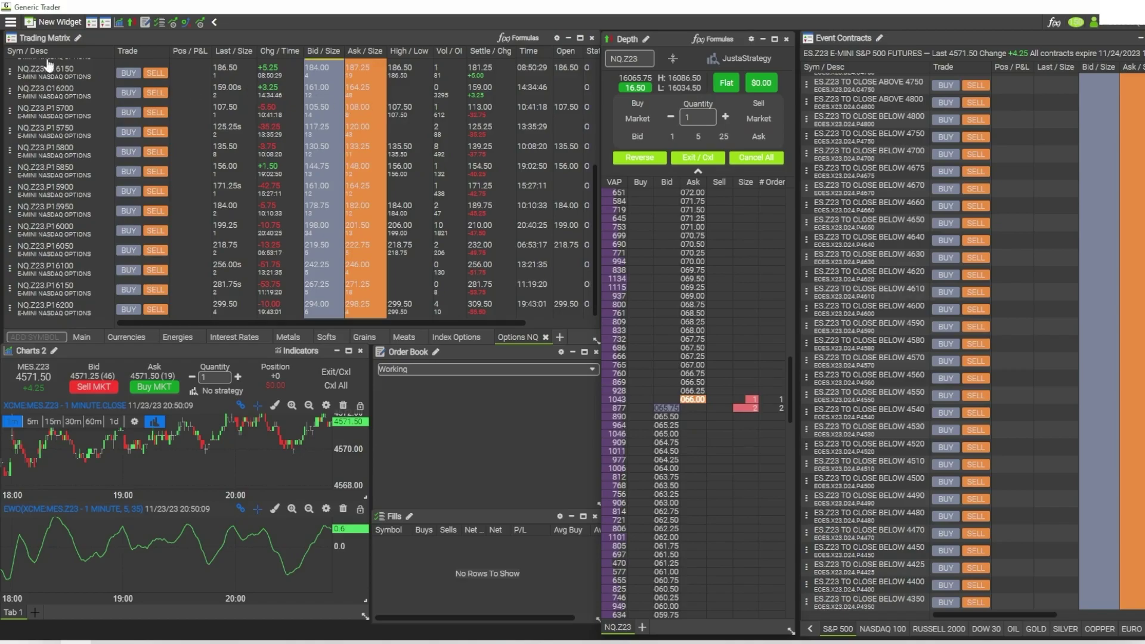
pyautogui.click(12, 23)
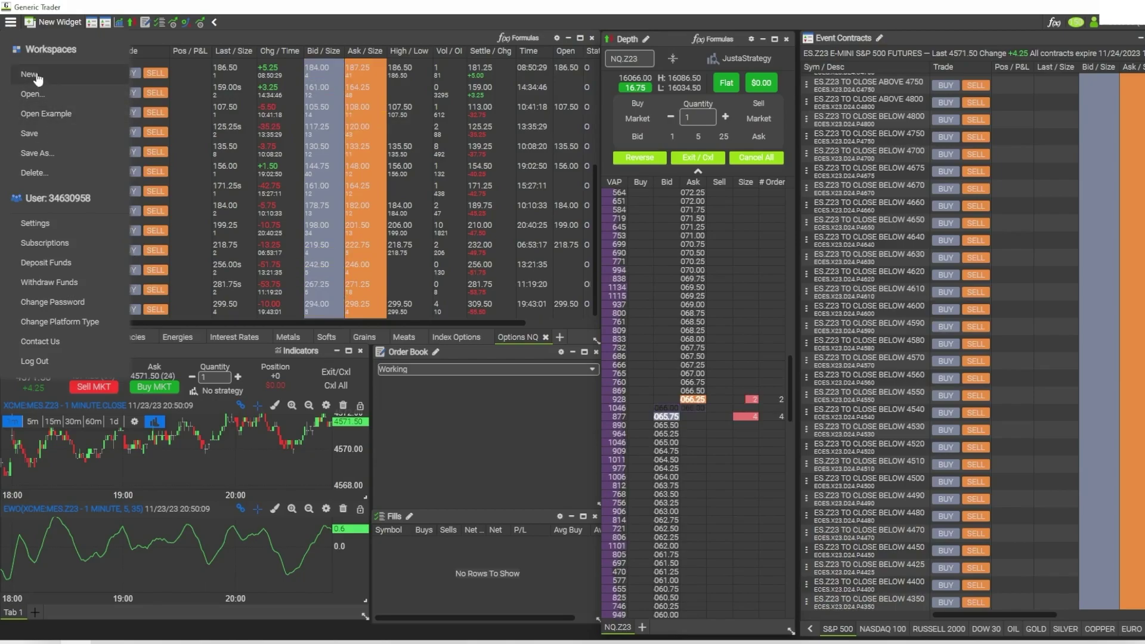
# Step: Create a new auto-arranged workspace named 'Test'
pyautogui.click(39, 78)
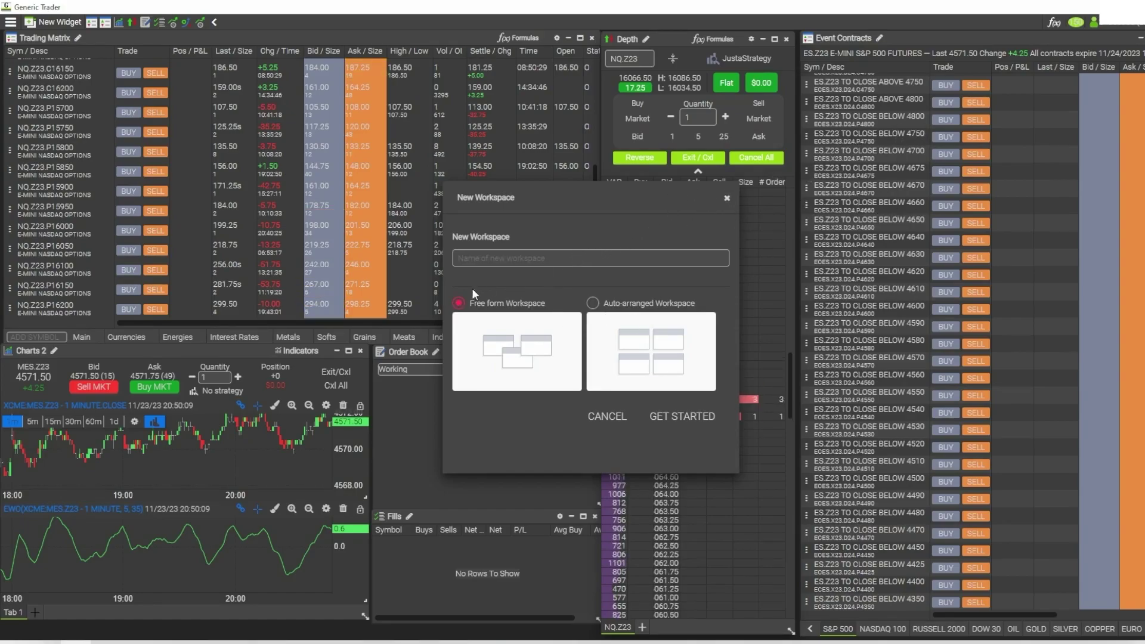
pyautogui.click(594, 305)
pyautogui.click(559, 257)
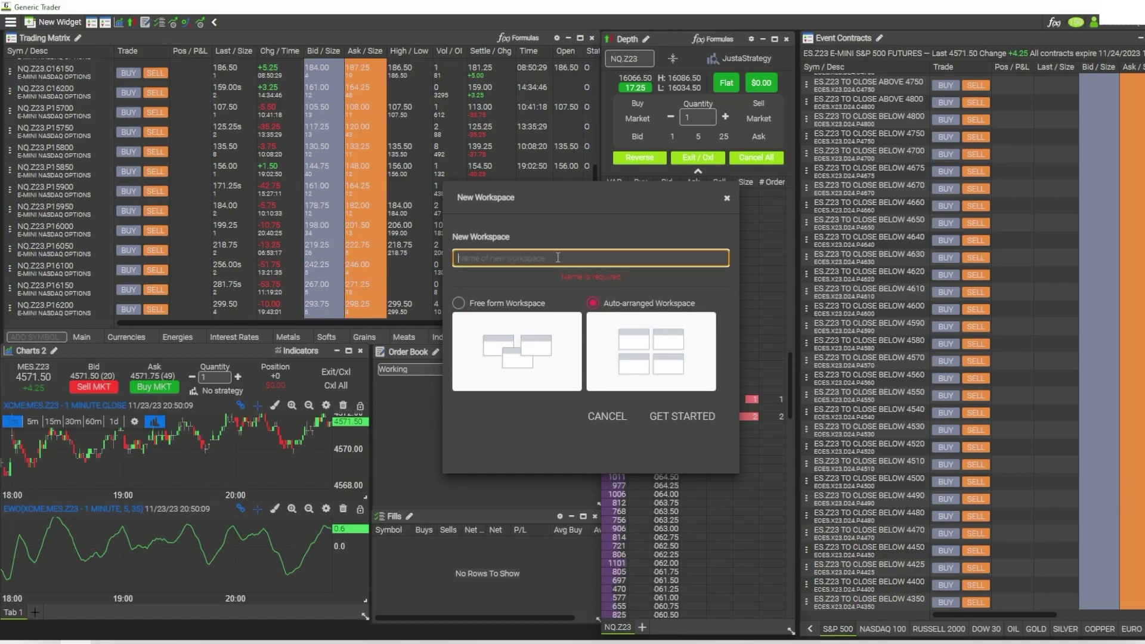
pyautogui.write('Test Review')
pyautogui.click(690, 417)
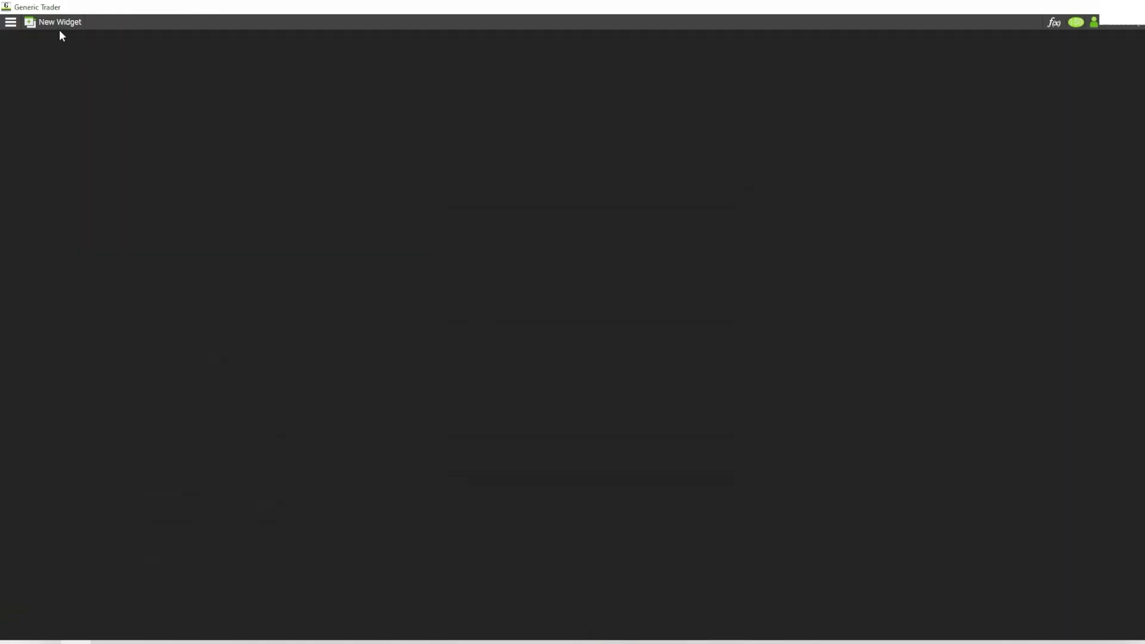
# Step: Add Depth and Charts widgets, skipping the indicator setup, and place Charts beside Depth
pyautogui.click(60, 26)
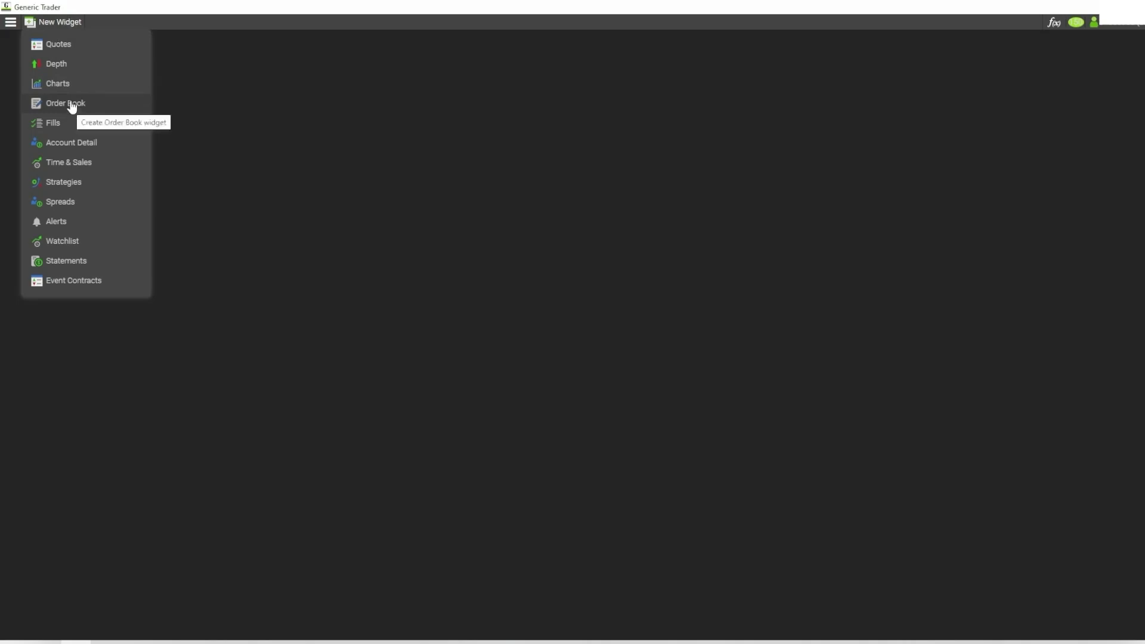
pyautogui.click(63, 68)
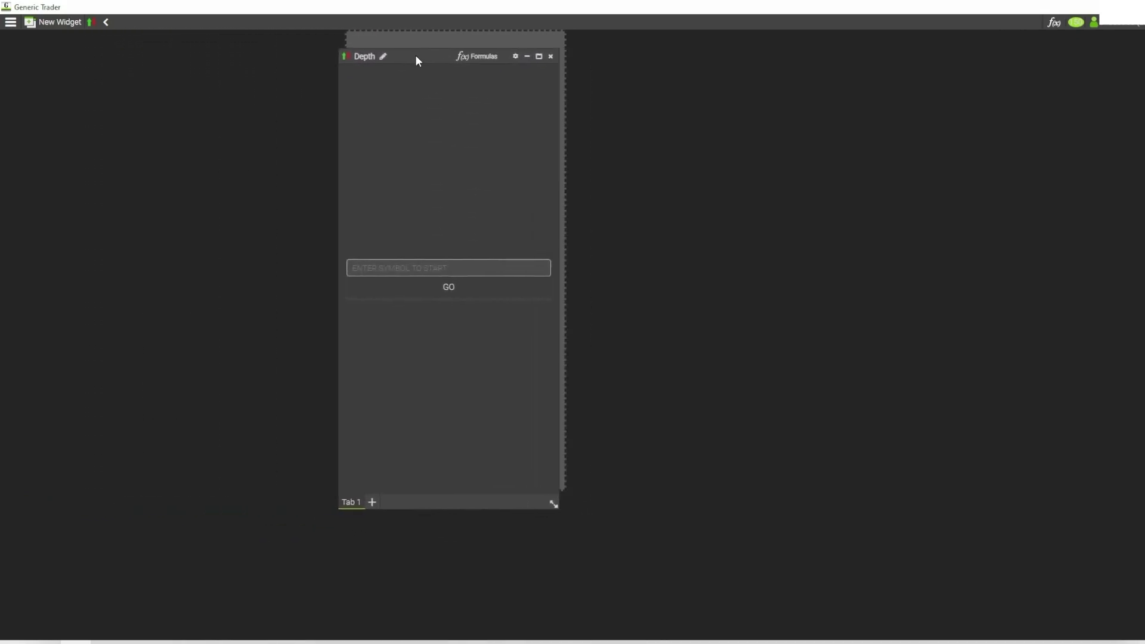
pyautogui.click(59, 22)
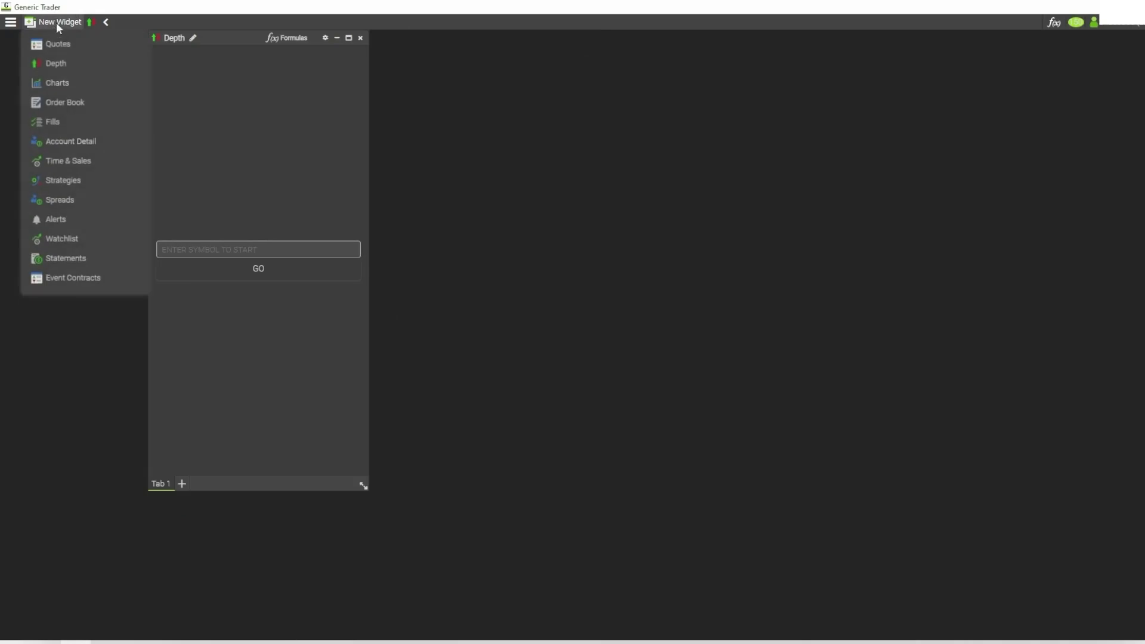
pyautogui.click(60, 85)
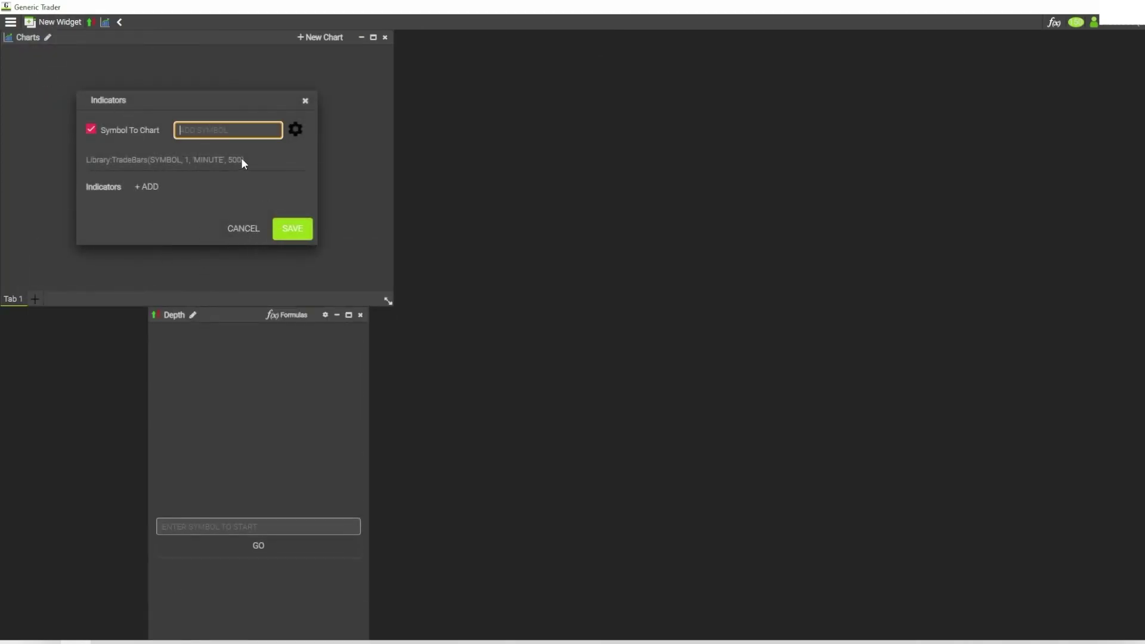
pyautogui.click(249, 231)
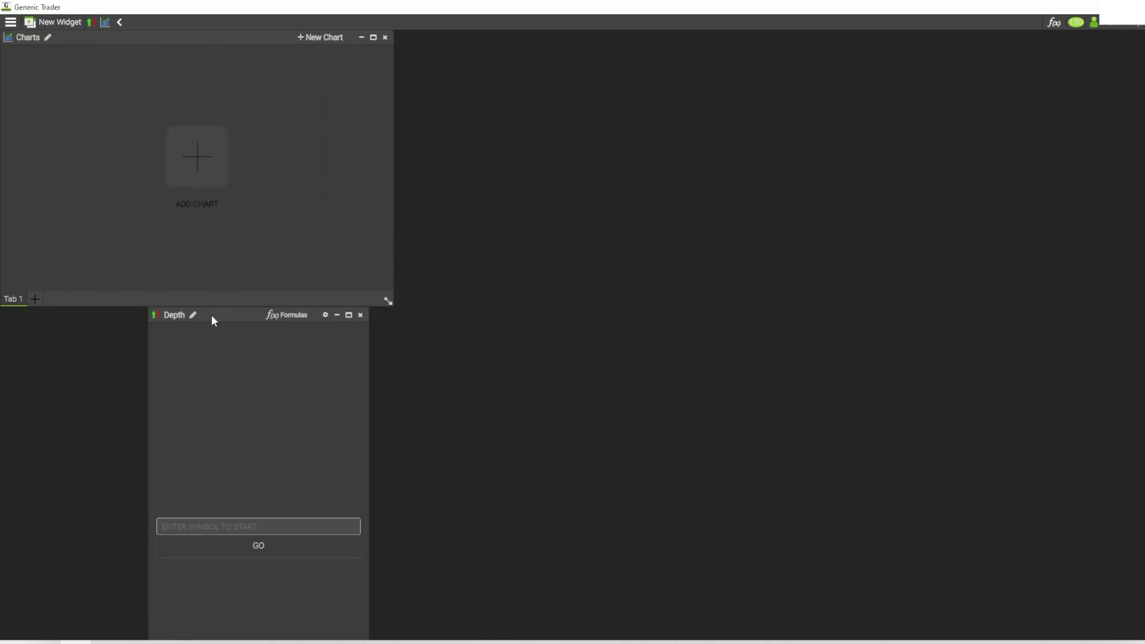
pyautogui.moveTo(186, 43); pyautogui.dragTo(565, 122)
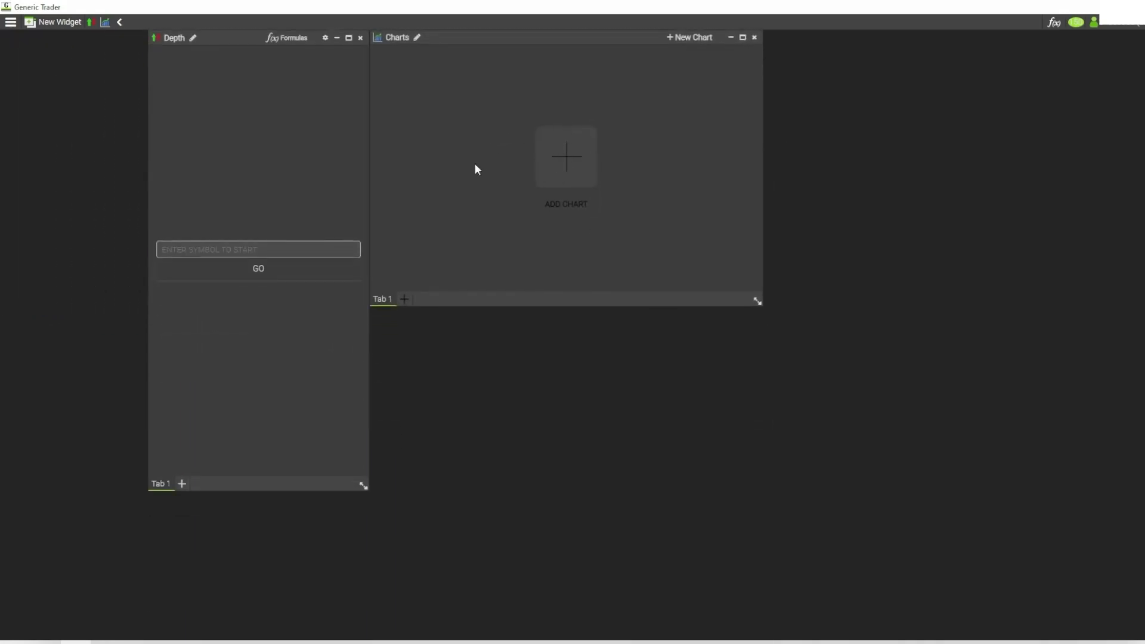
# Step: Add a Quotes widget across the top, with Depth on the right and Charts docked left below
pyautogui.click(44, 23)
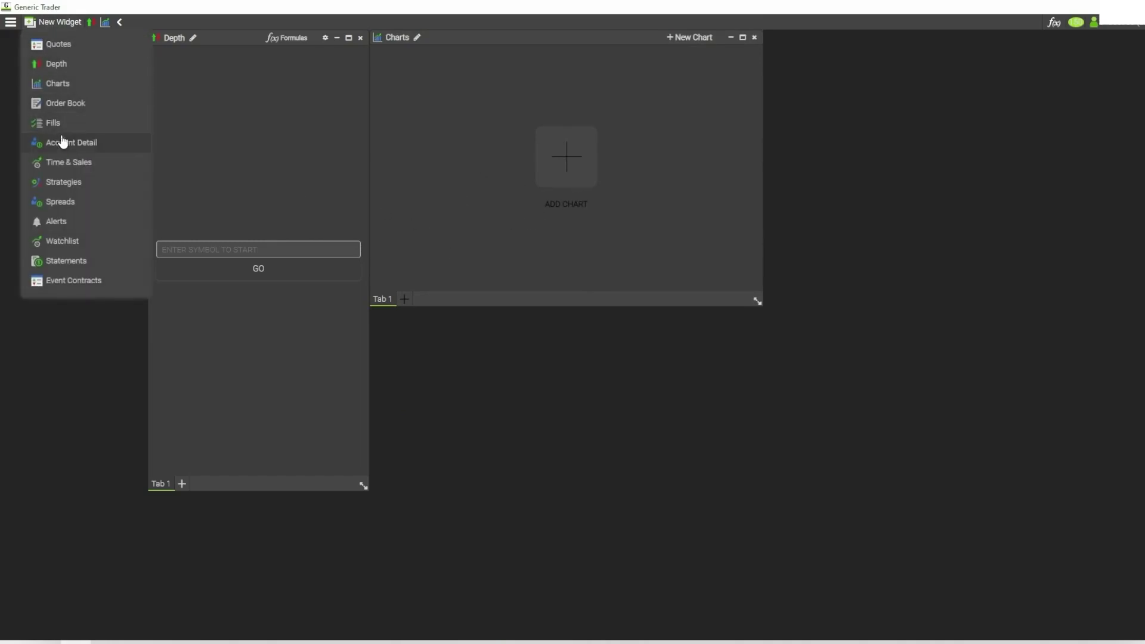
pyautogui.click(62, 45)
pyautogui.moveTo(155, 39); pyautogui.dragTo(179, 40)
pyautogui.moveTo(245, 217); pyautogui.dragTo(906, 164)
pyautogui.moveTo(603, 226); pyautogui.dragTo(239, 197)
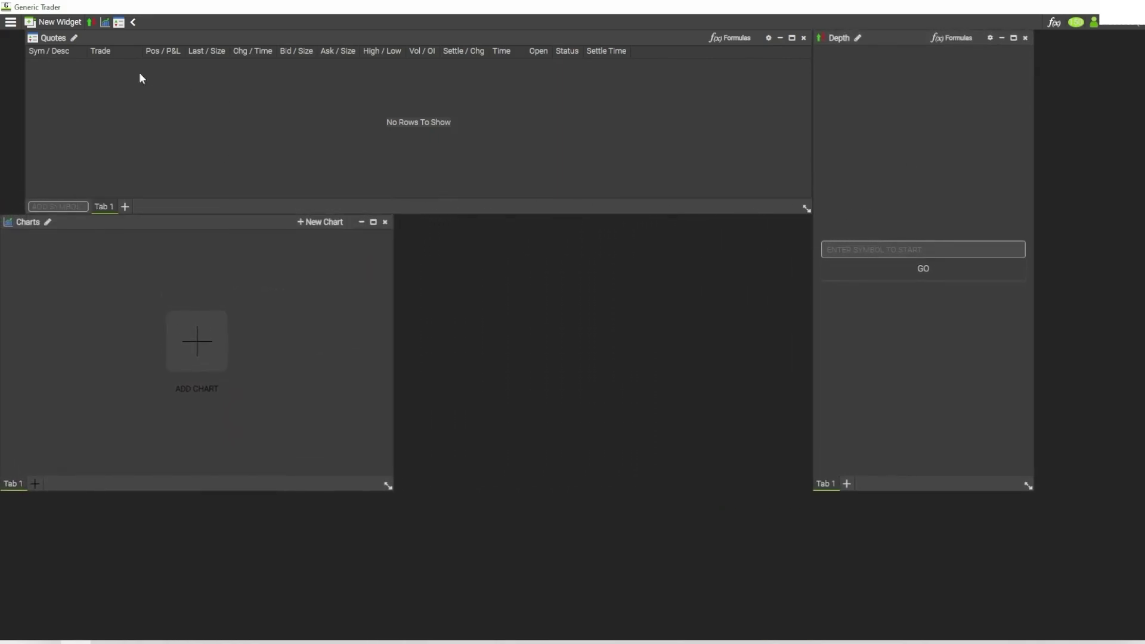
# Step: Add a Fills widget and close the Charts widget, leaving Quotes, Fills and Depth
pyautogui.click(55, 23)
pyautogui.click(57, 120)
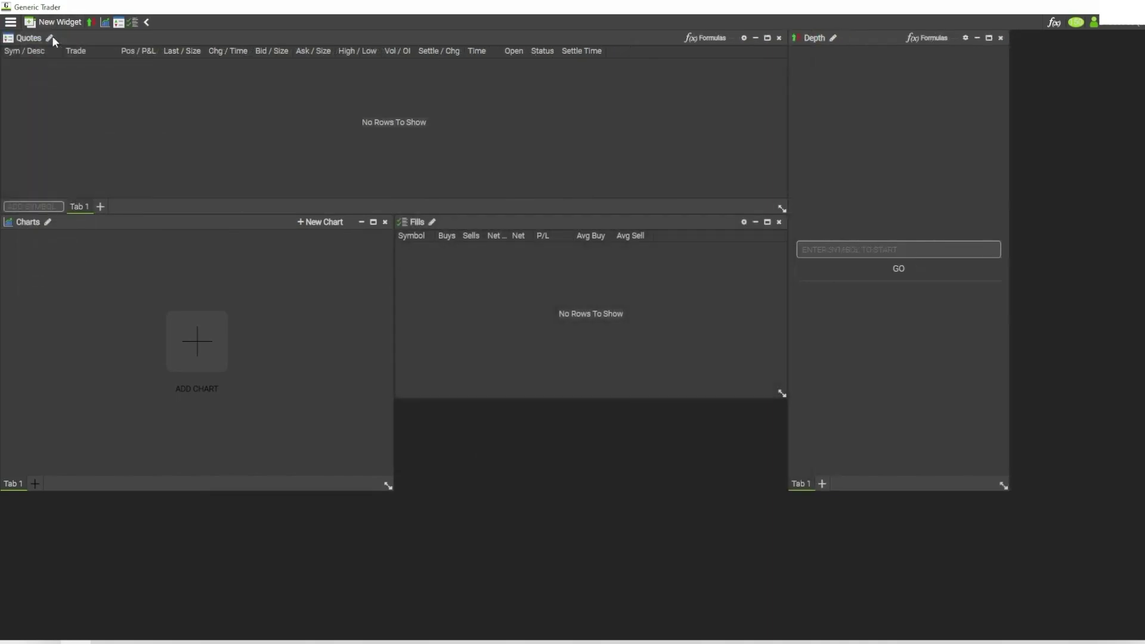
pyautogui.click(12, 24)
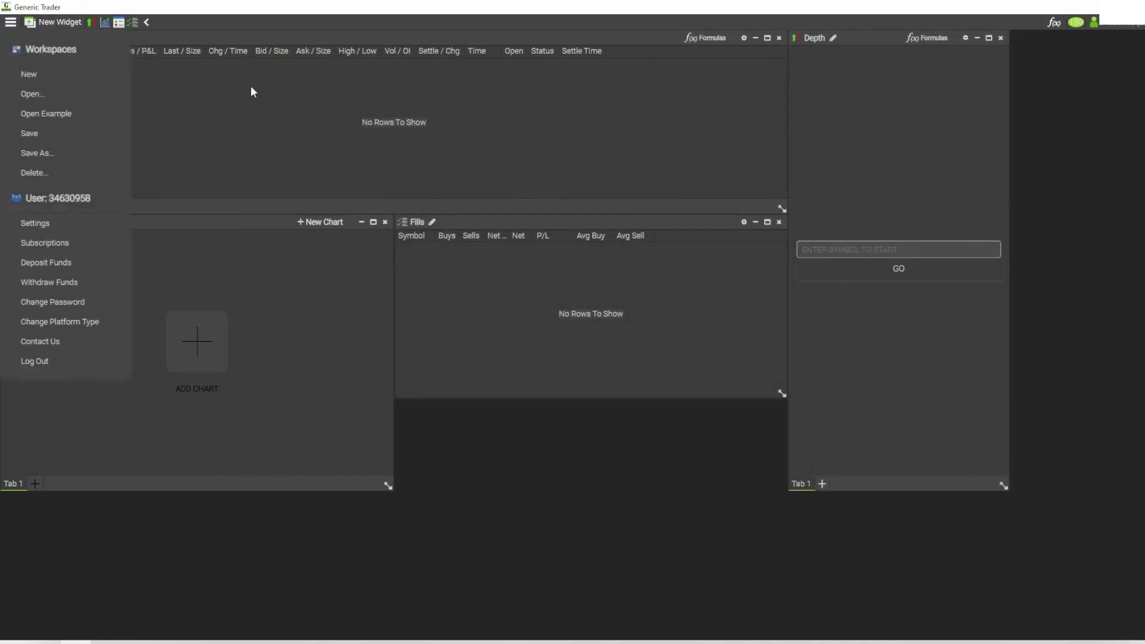
pyautogui.click(264, 223)
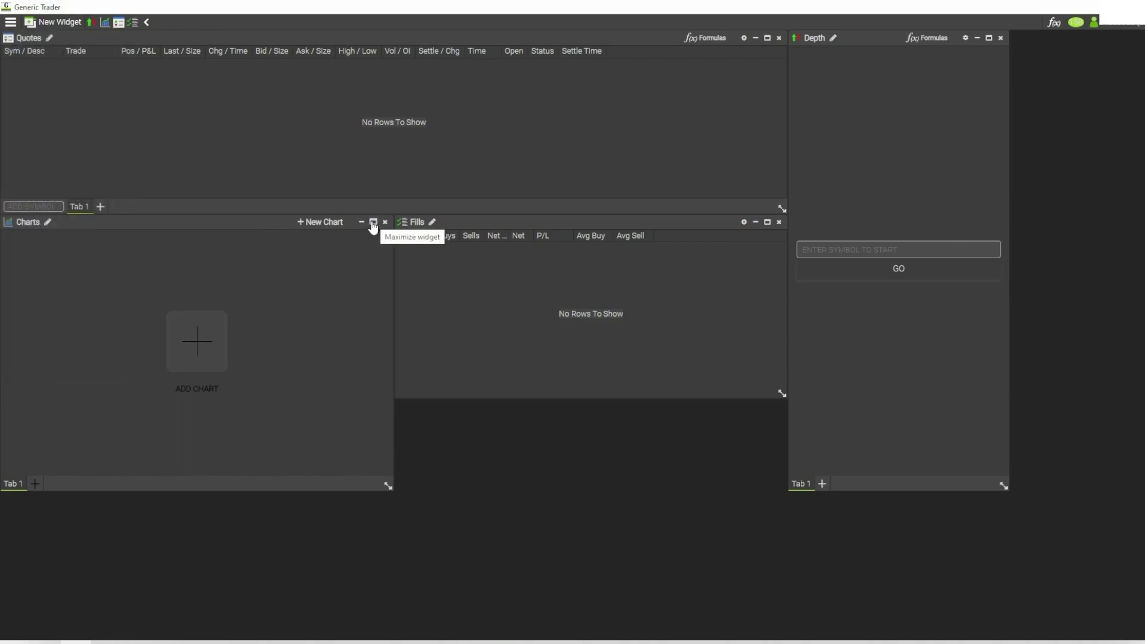
pyautogui.click(374, 223)
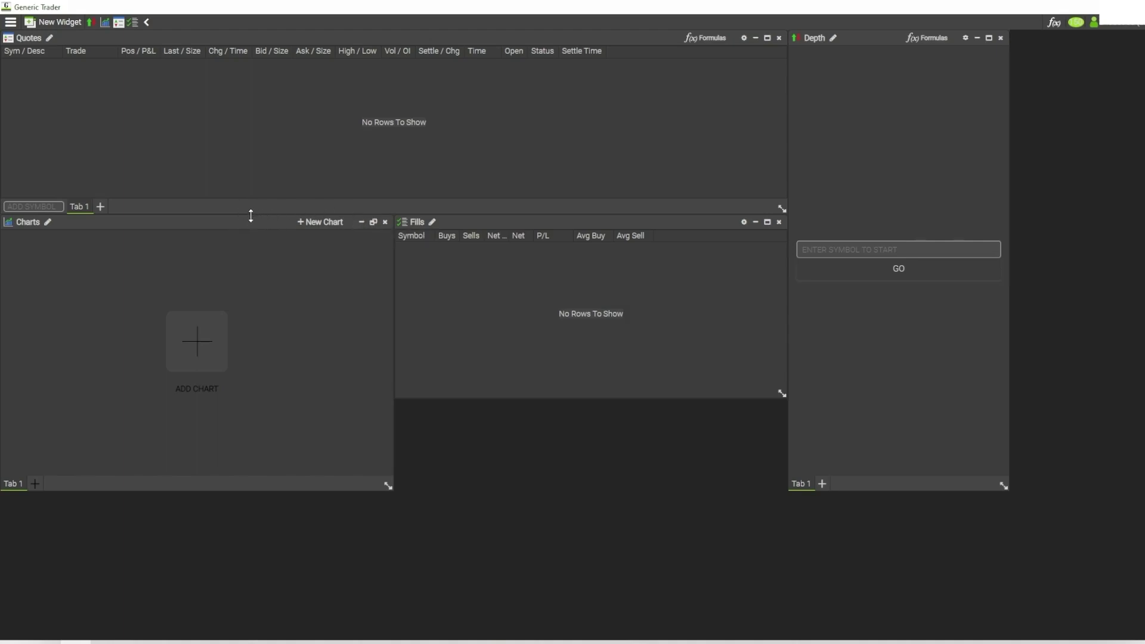
pyautogui.moveTo(248, 222); pyautogui.dragTo(171, 131)
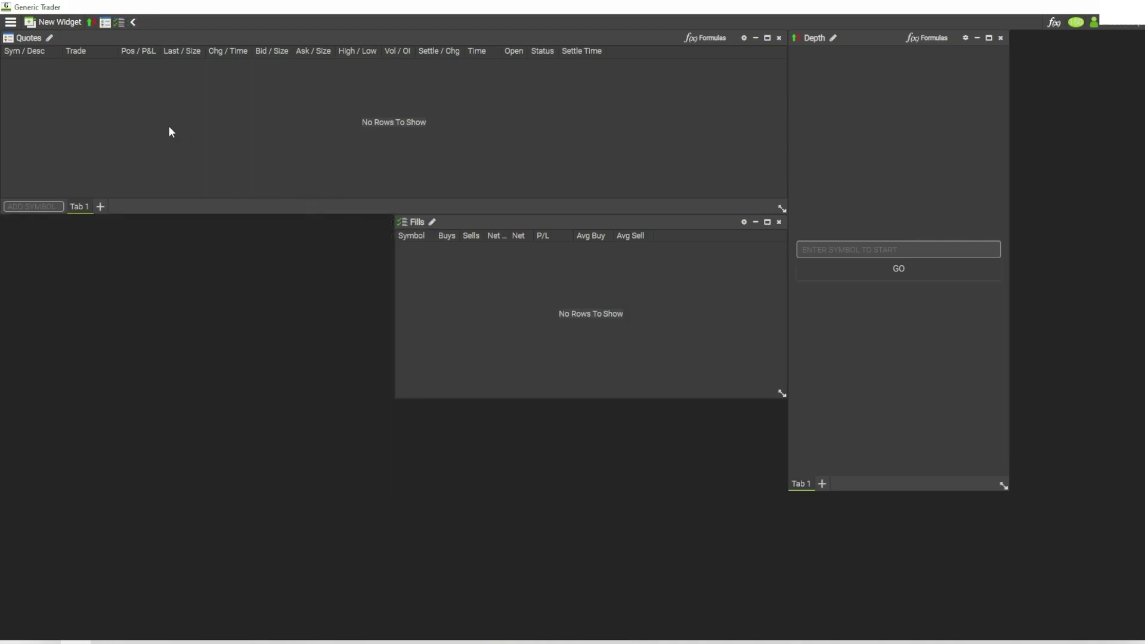
# Step: Load the saved full trading workspace, then maximize and restore Order Book and hide and restore Depth
pyautogui.click(10, 23)
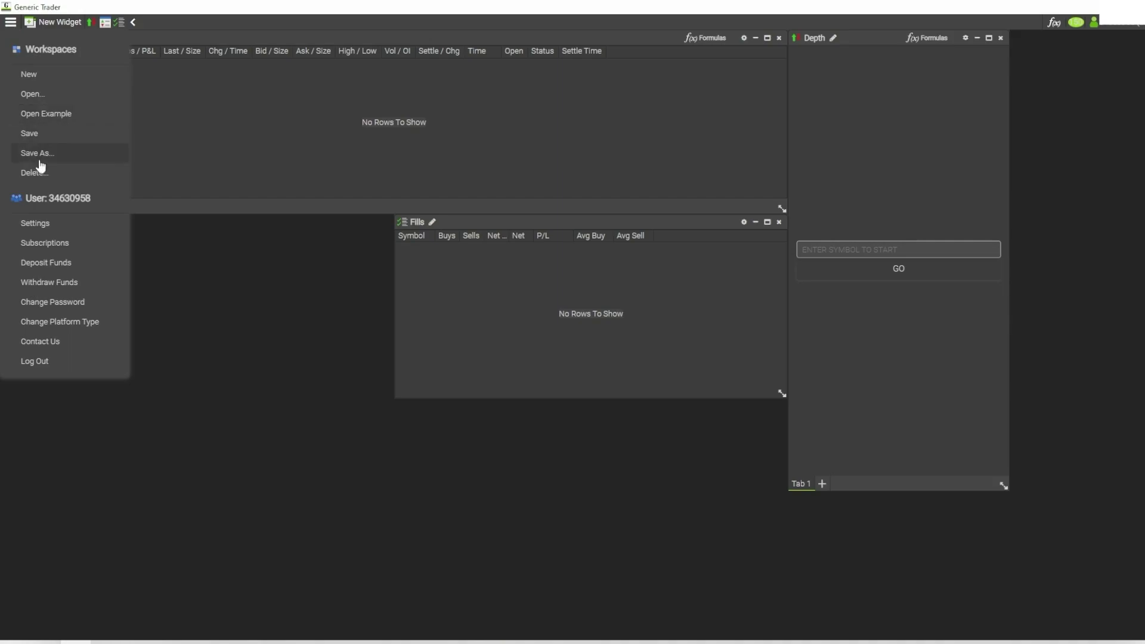
pyautogui.click(45, 99)
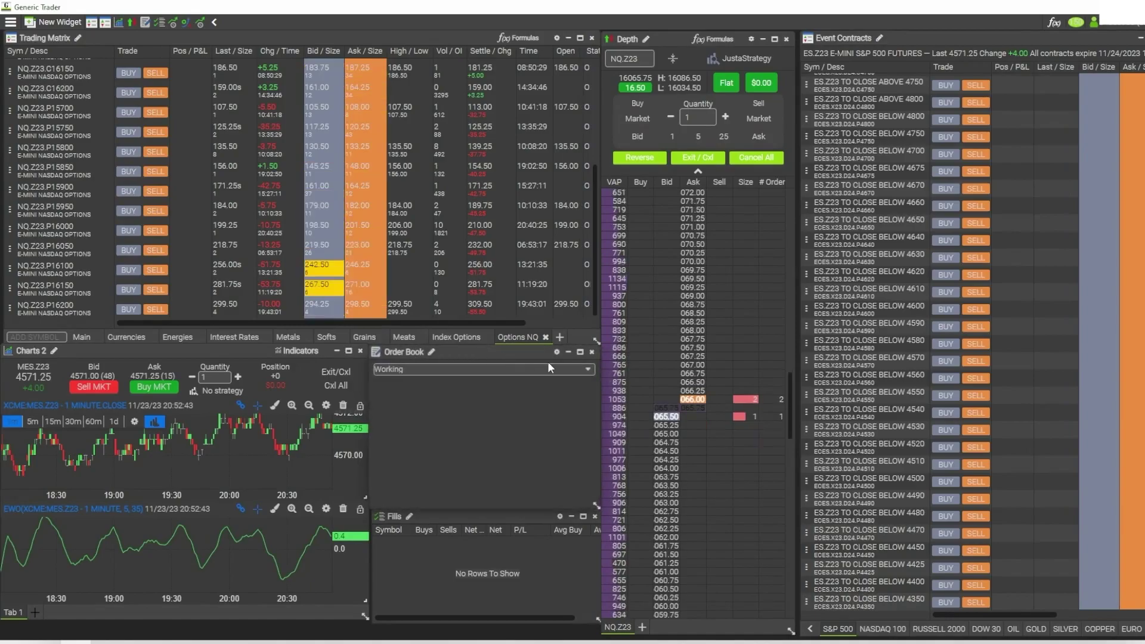
pyautogui.click(579, 352)
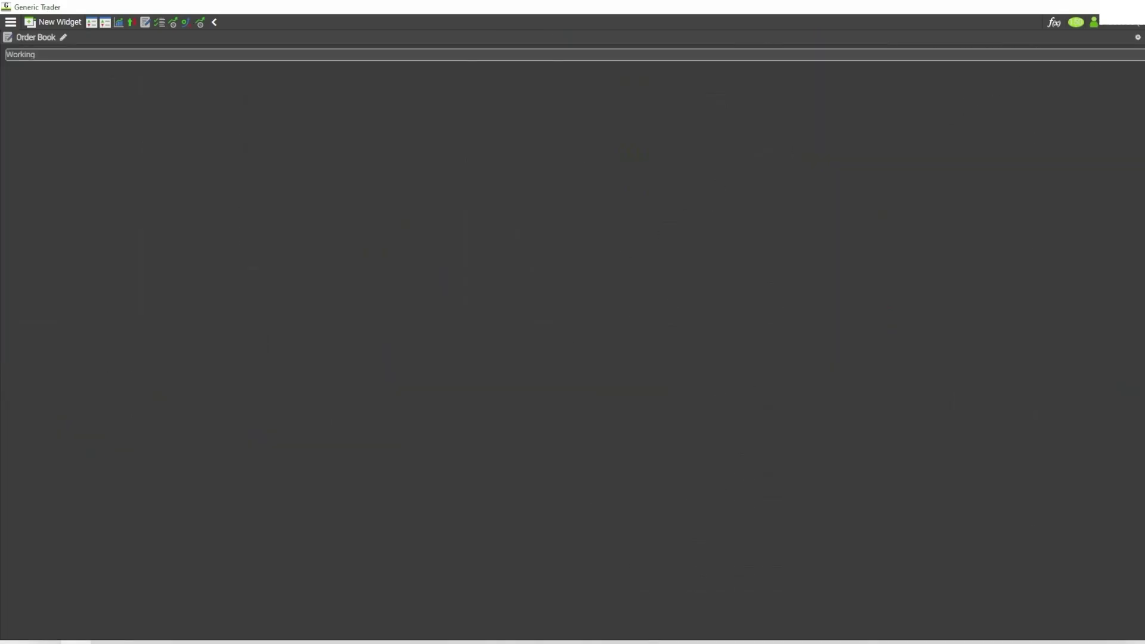
pyautogui.click(1143, 37)
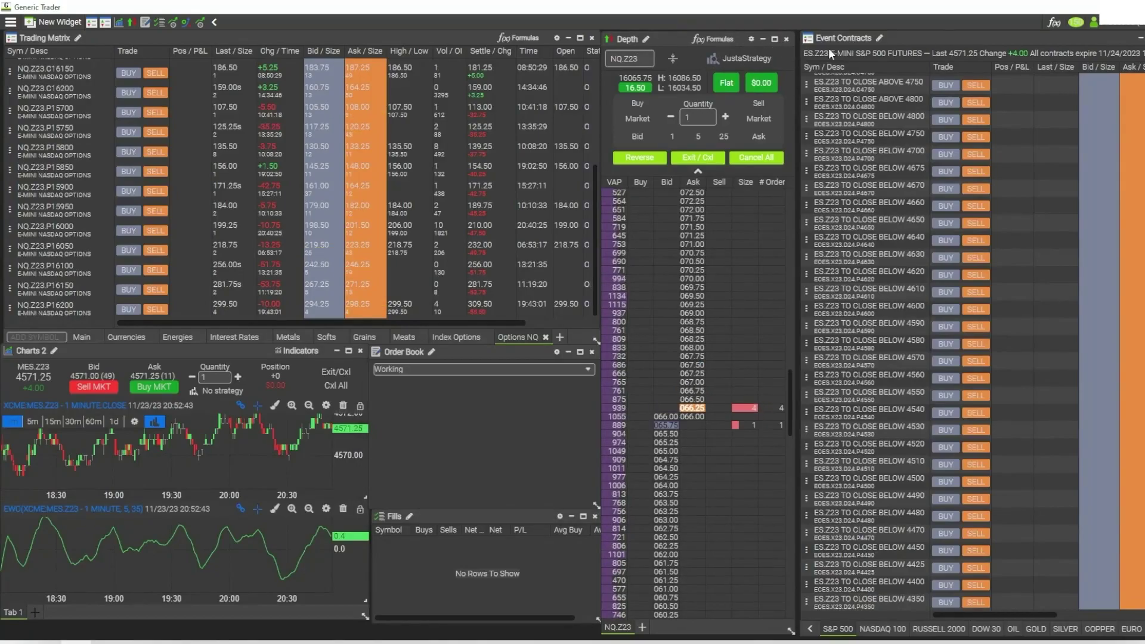
pyautogui.click(762, 39)
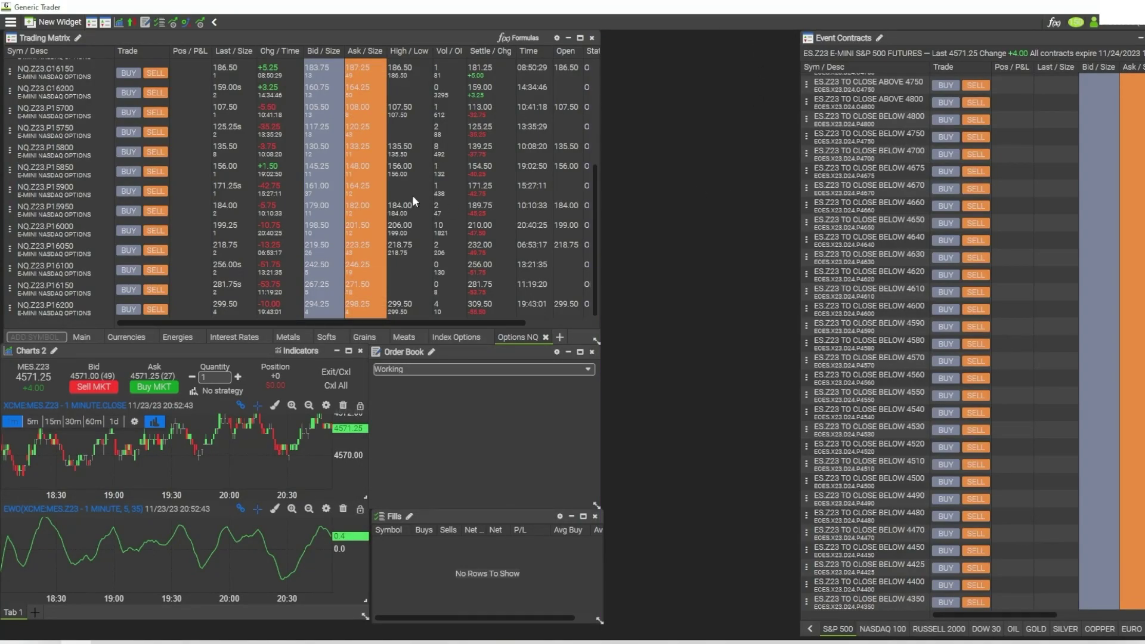
pyautogui.click(130, 24)
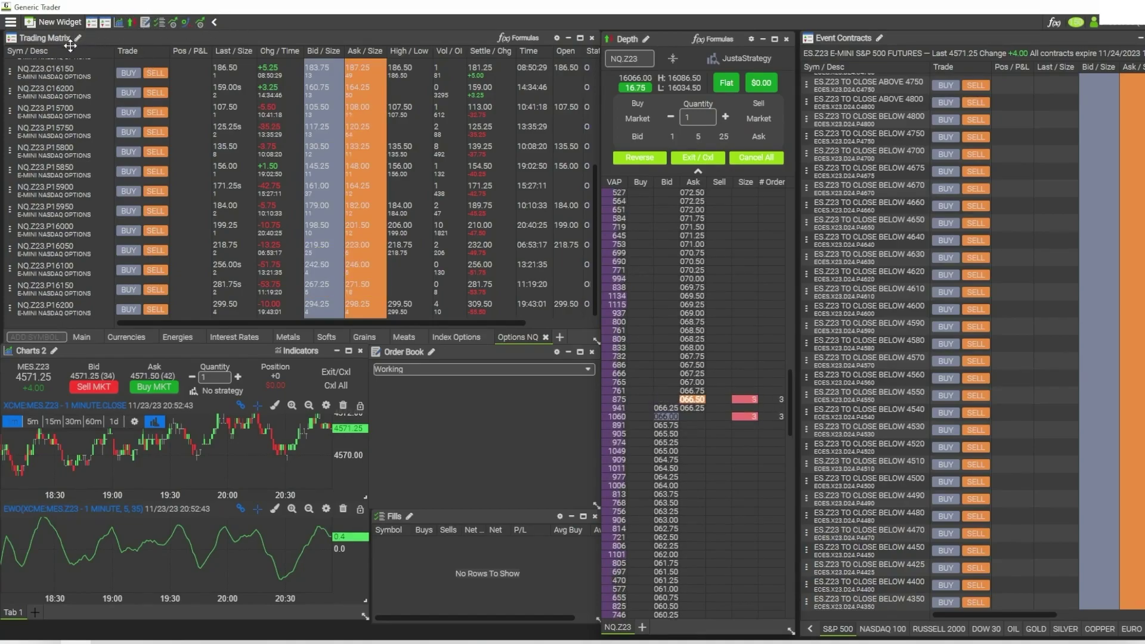
# Step: Set the Display theme to Classic in Settings and save it
pyautogui.click(11, 22)
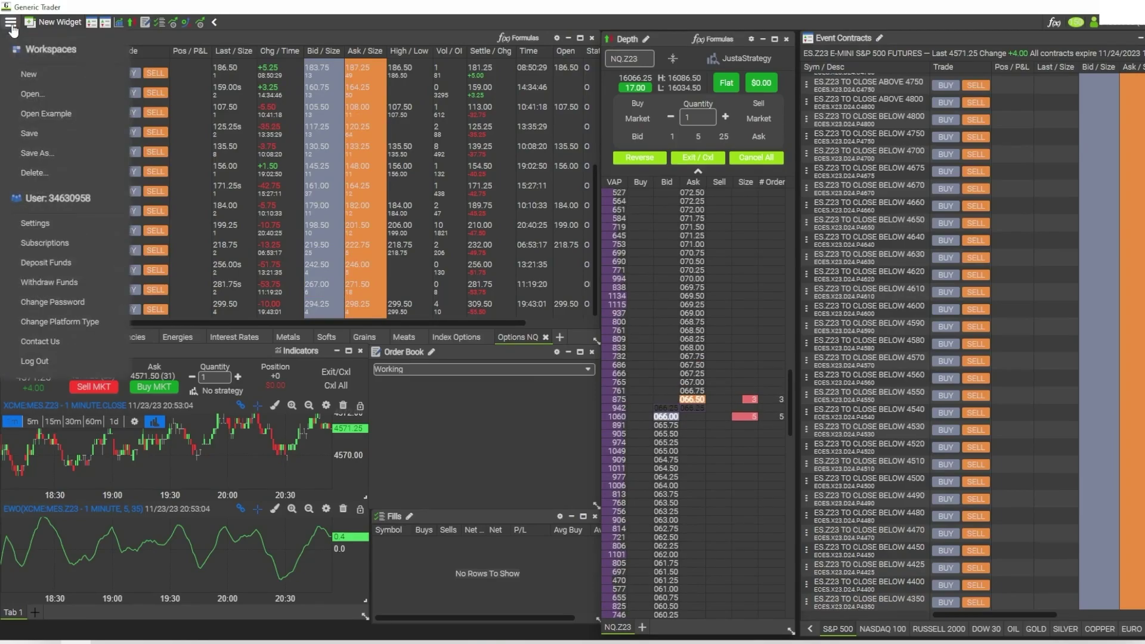
pyautogui.click(51, 227)
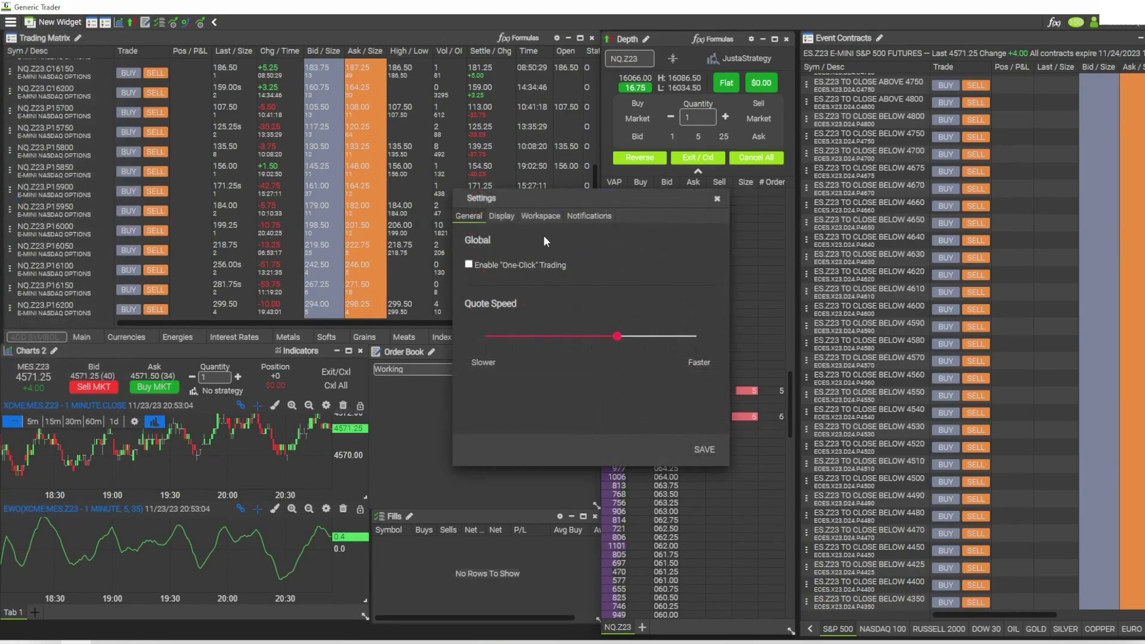
pyautogui.click(504, 216)
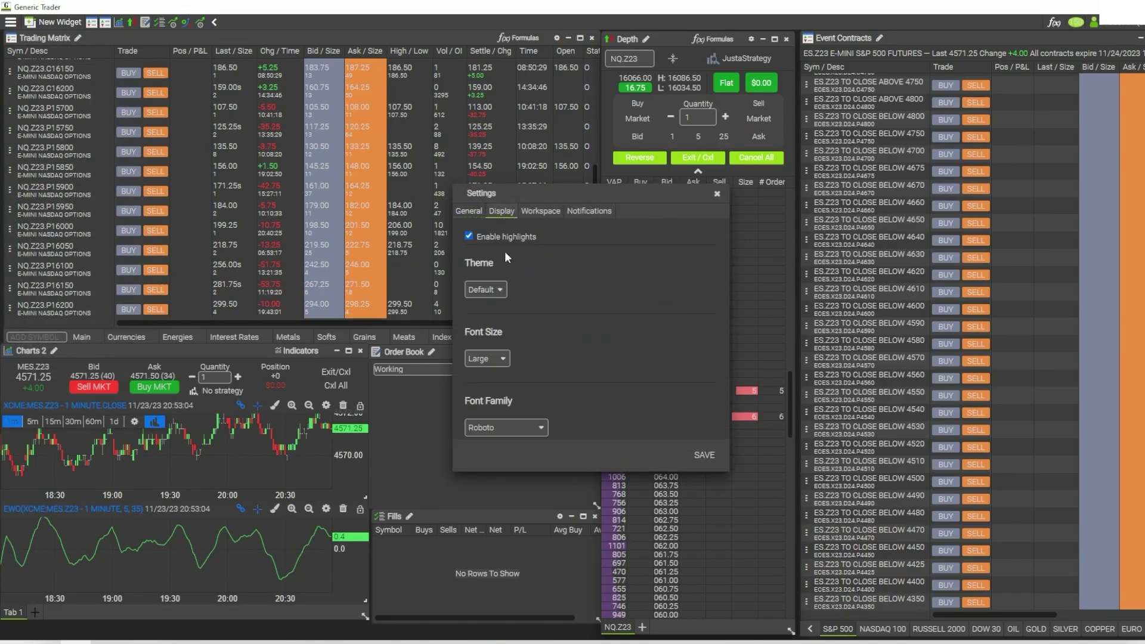
pyautogui.click(476, 290)
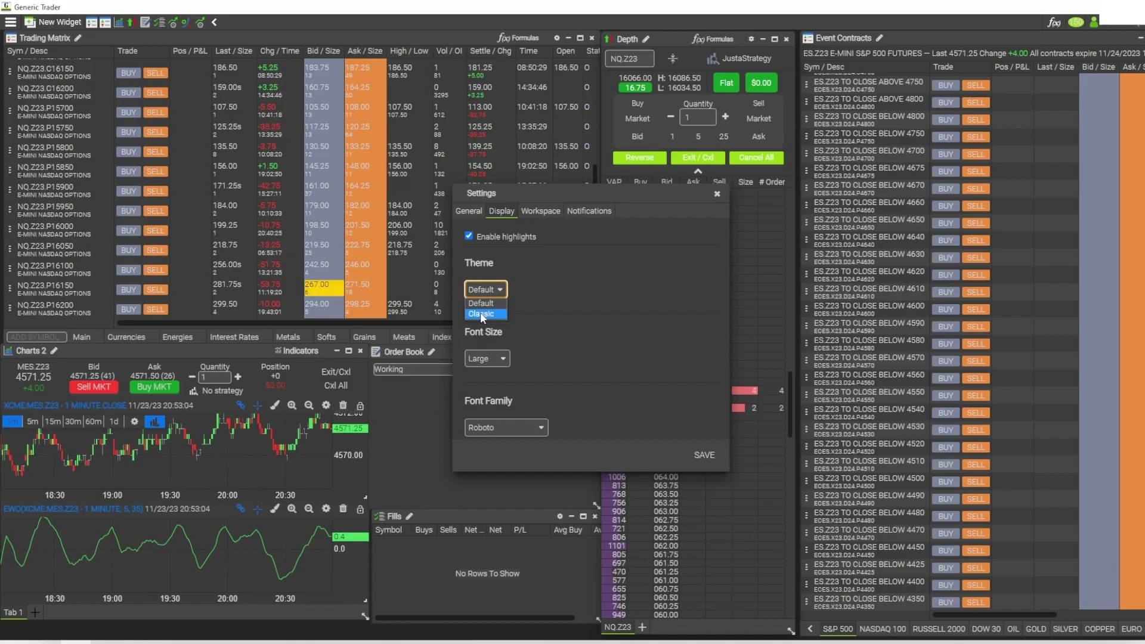
pyautogui.click(481, 313)
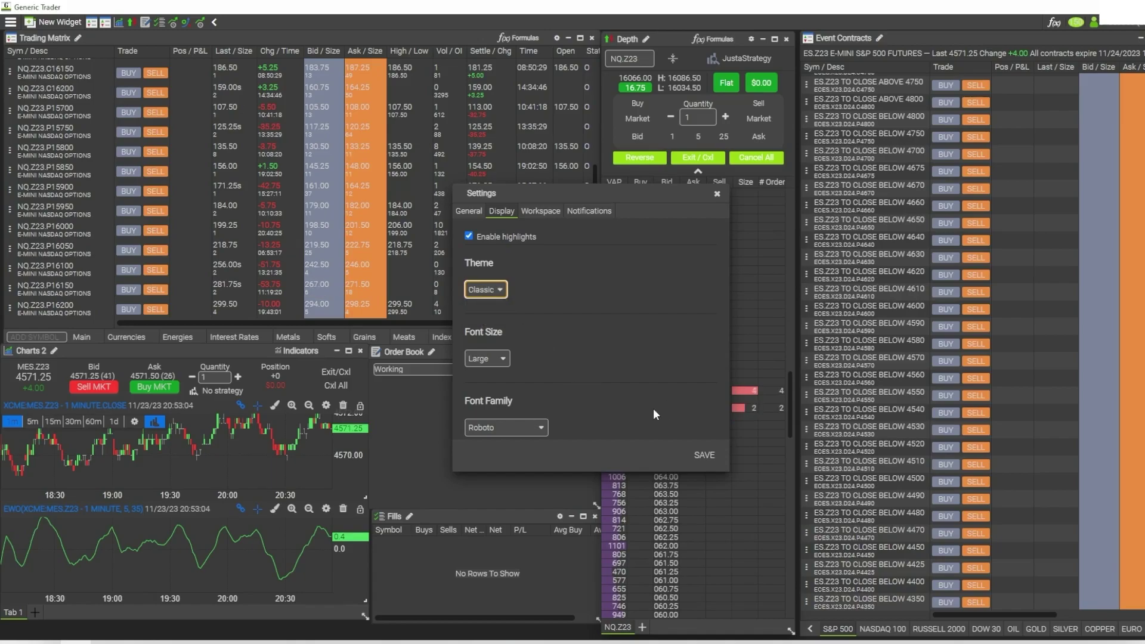
pyautogui.click(705, 455)
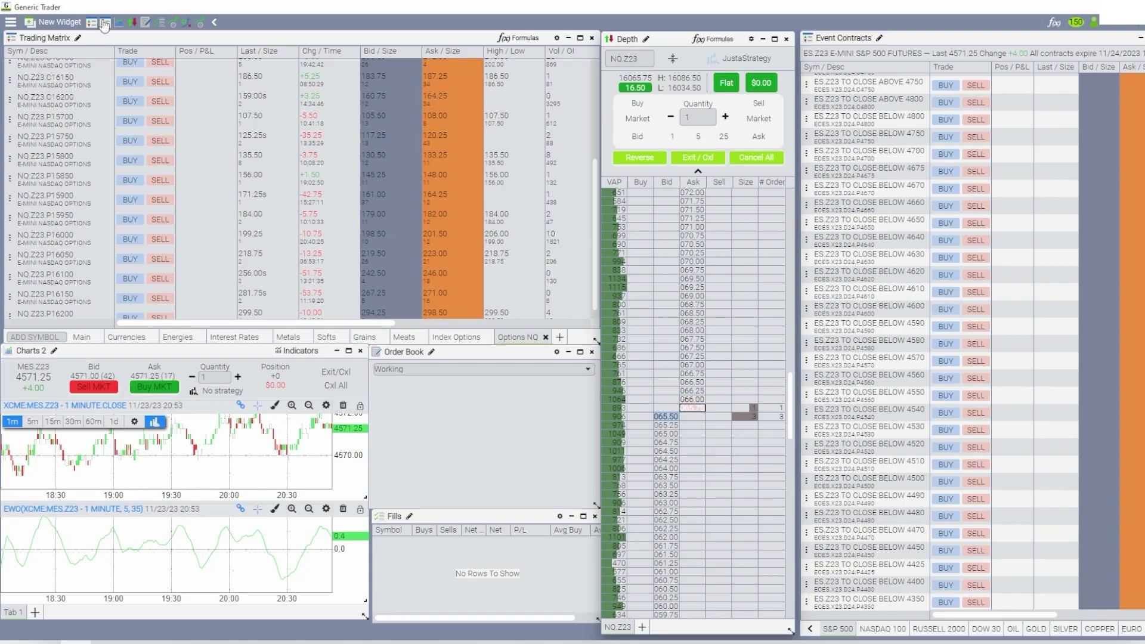
pyautogui.click(9, 25)
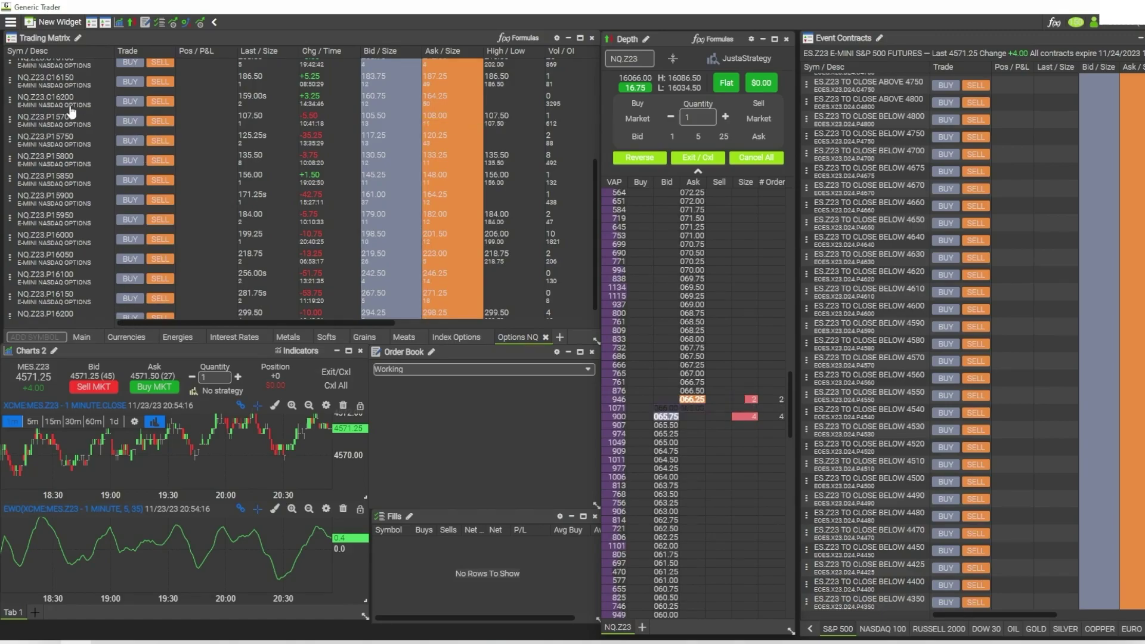
# Step: Review the Level I ($9/month) and Level II ($39/month) market data subscription offers
pyautogui.click(11, 22)
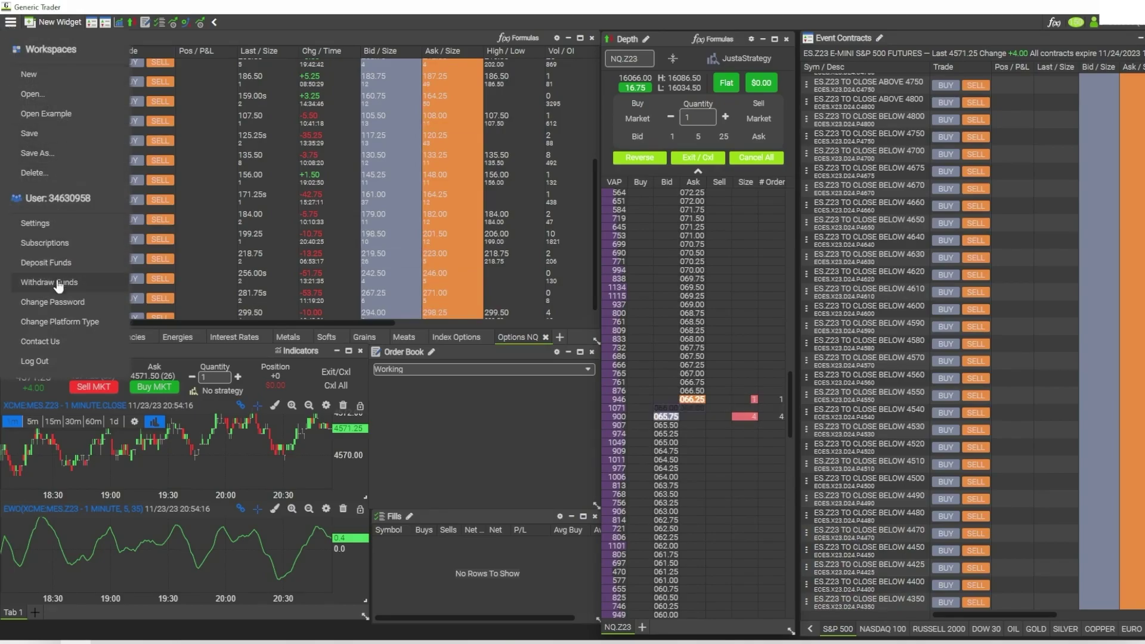
pyautogui.click(45, 243)
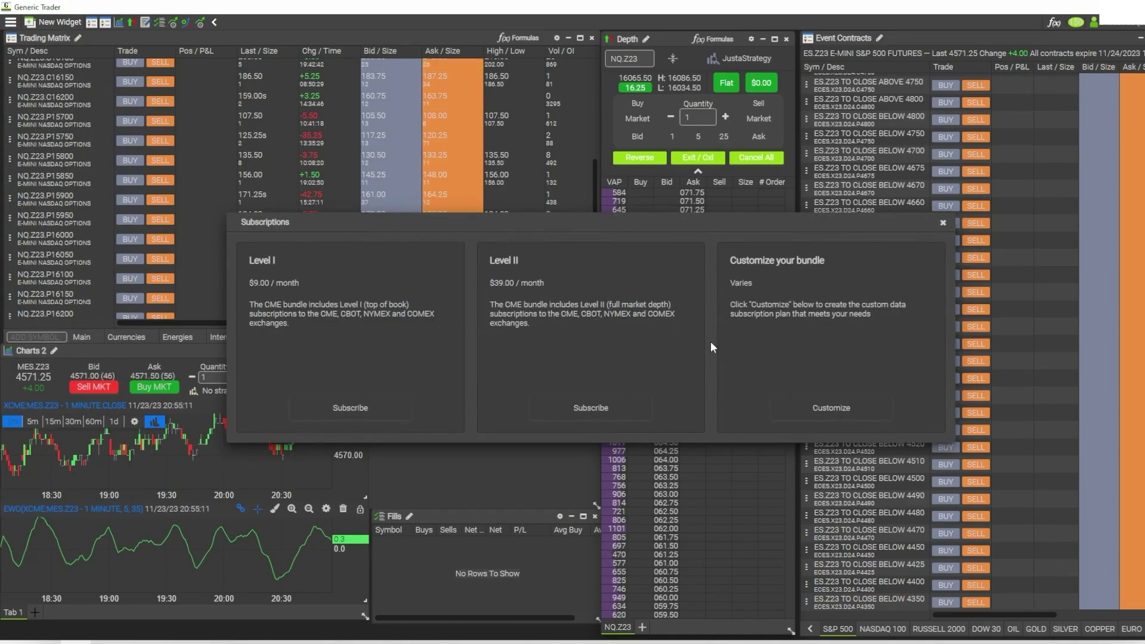
pyautogui.click(11, 22)
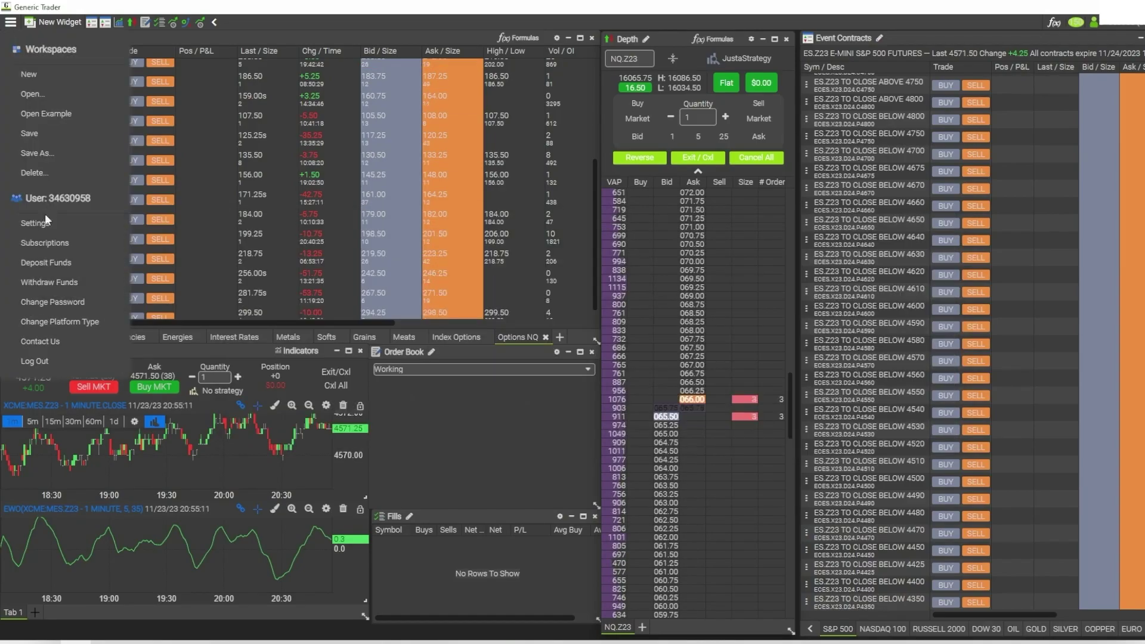
# Step: Open the Change Platform Type dialog offering Go and Pro experiences
pyautogui.click(67, 325)
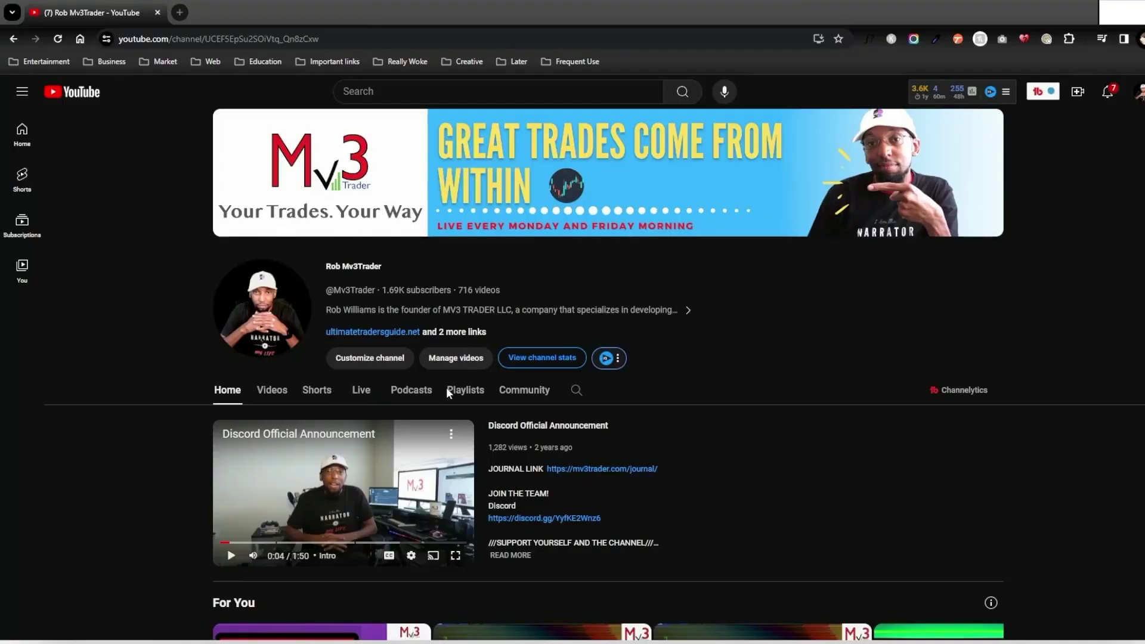
pyautogui.click(450, 388)
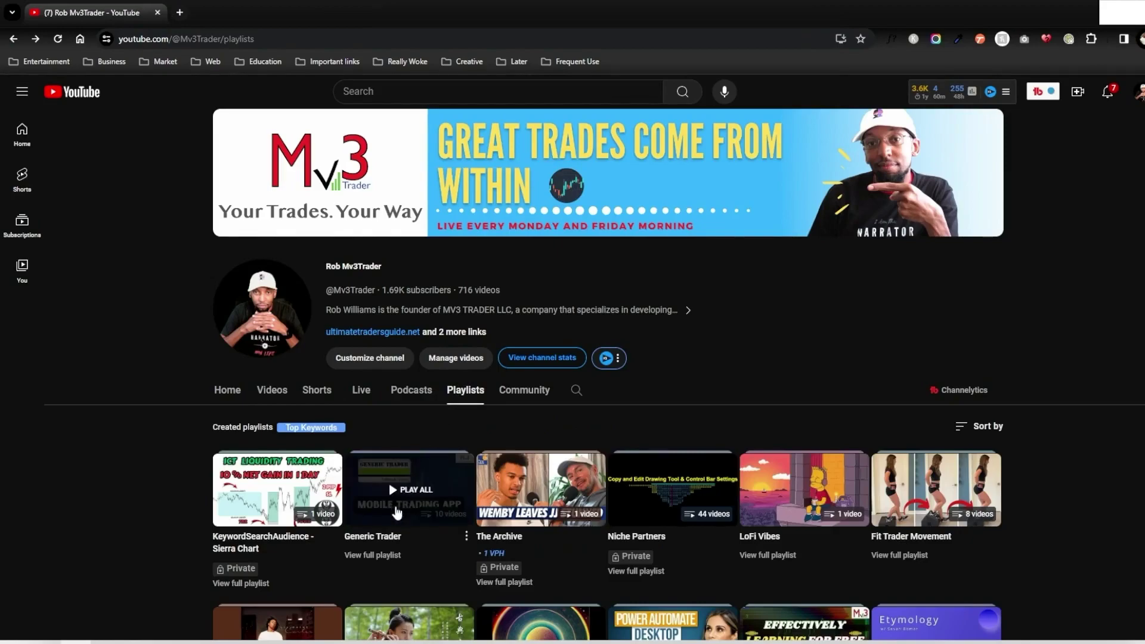
pyautogui.click(383, 555)
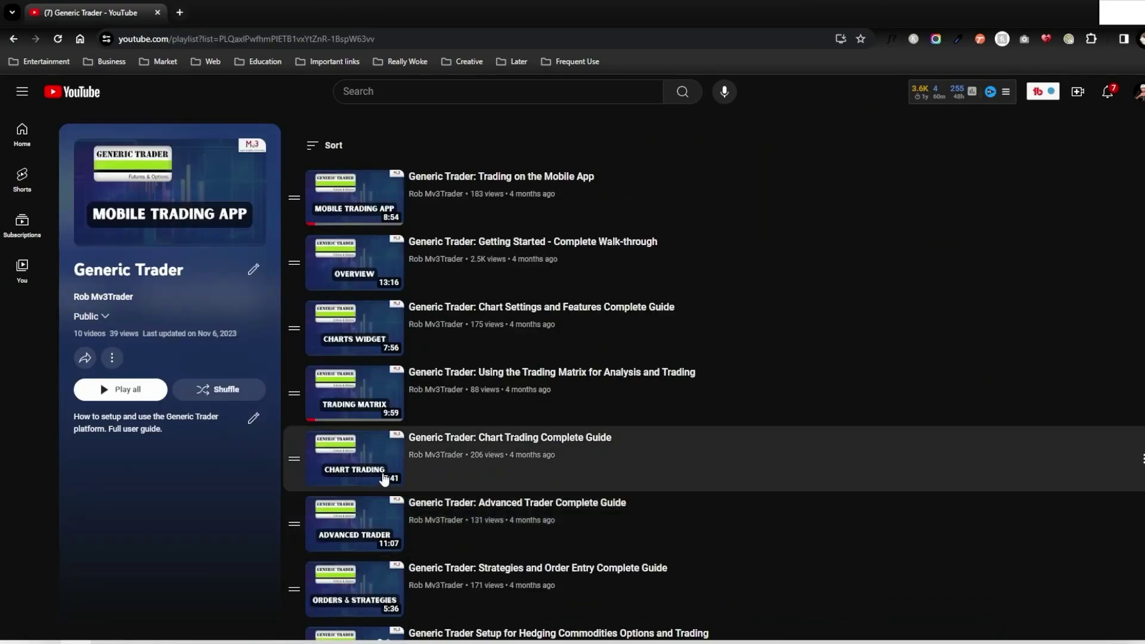
pyautogui.scroll(-5, 376, 475)
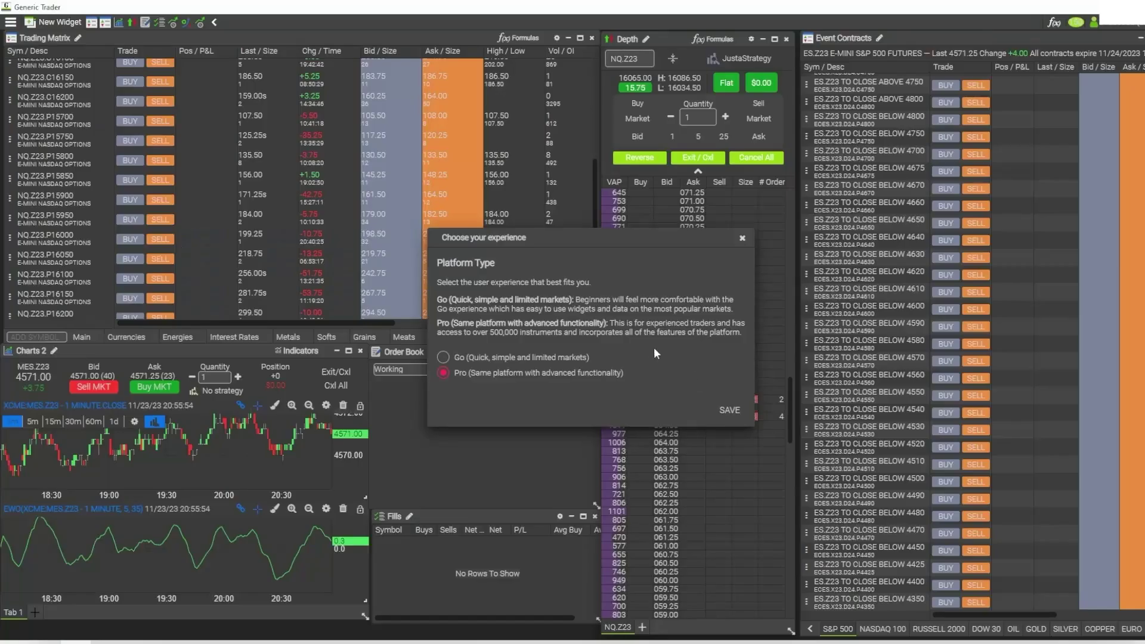
# Step: Dismiss Platform Type, open Contact Us and scroll through its support details and contact form
pyautogui.click(743, 238)
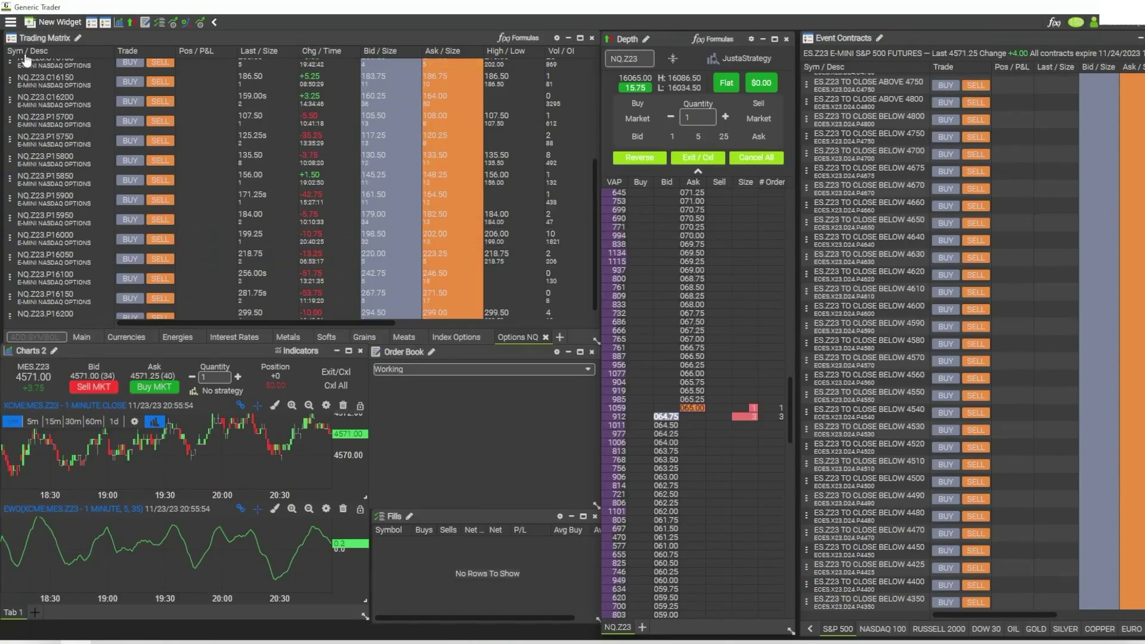
pyautogui.click(11, 22)
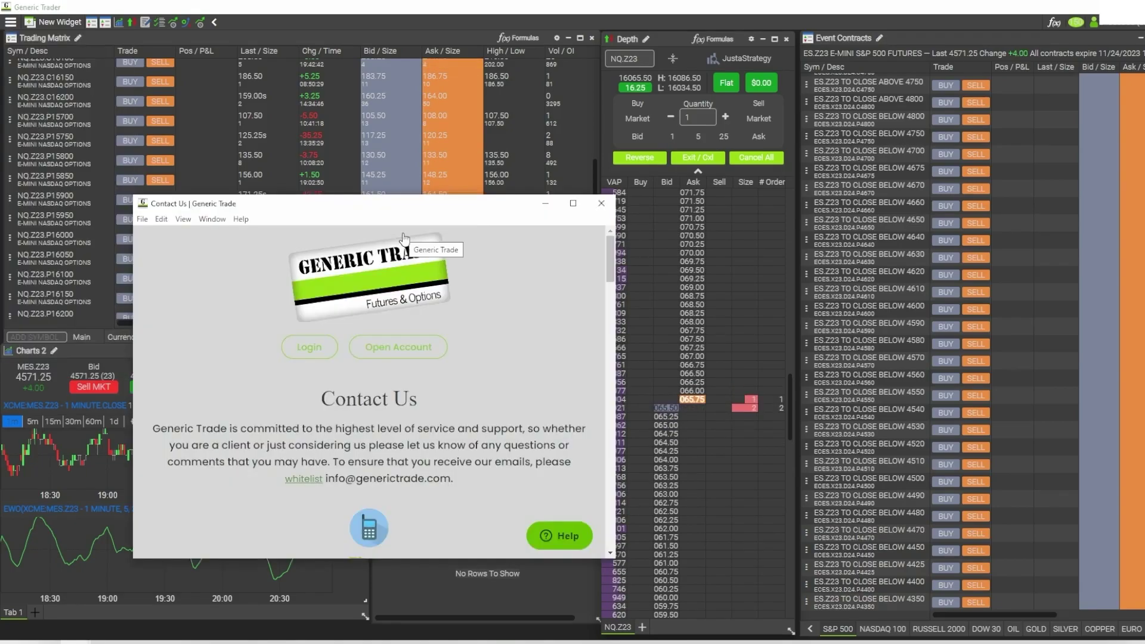
pyautogui.scroll(-8, 393, 325)
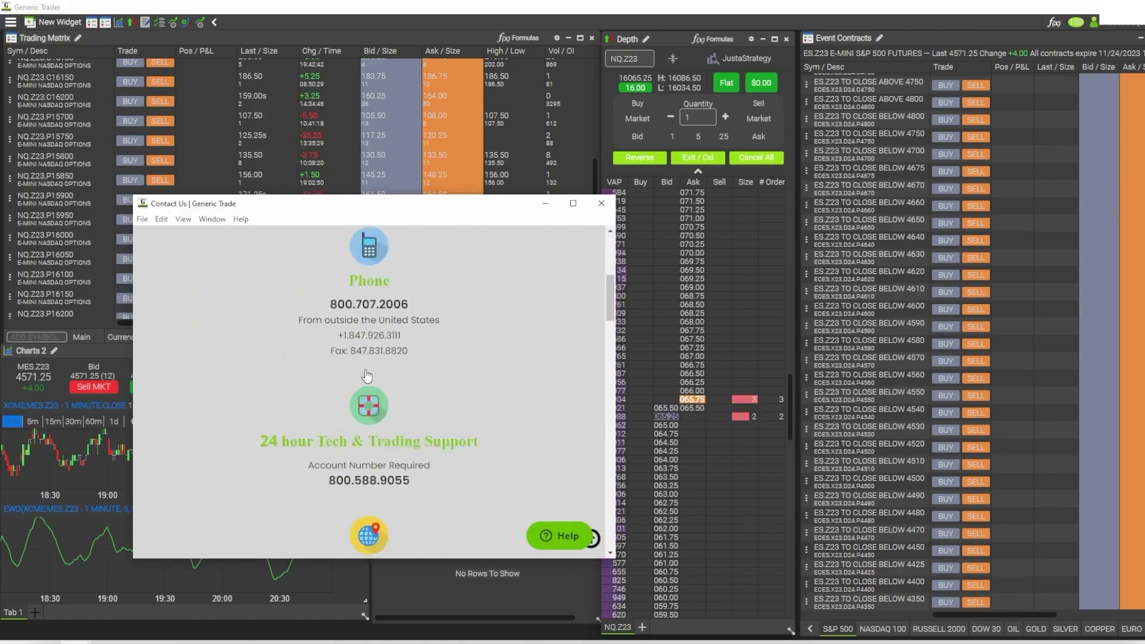
pyautogui.scroll(4, 350, 301)
pyautogui.scroll(-6, 349, 328)
pyautogui.scroll(-3, 348, 356)
pyautogui.scroll(-6, 348, 356)
pyautogui.scroll(-2, 350, 334)
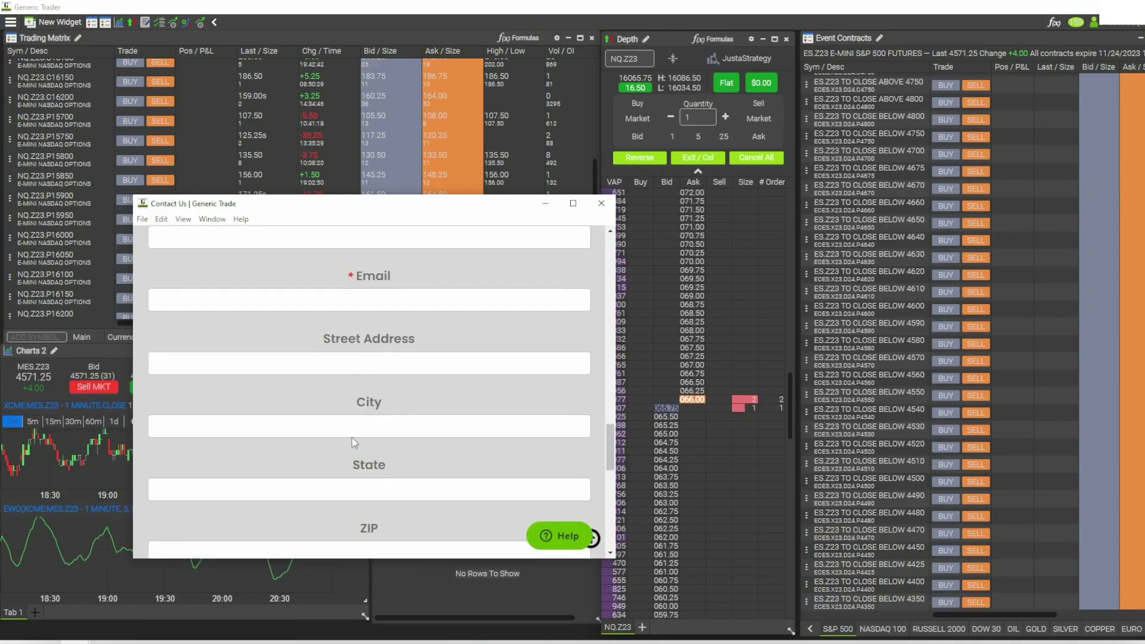
pyautogui.scroll(-4, 349, 465)
pyautogui.scroll(5, 350, 464)
pyautogui.scroll(4, 350, 462)
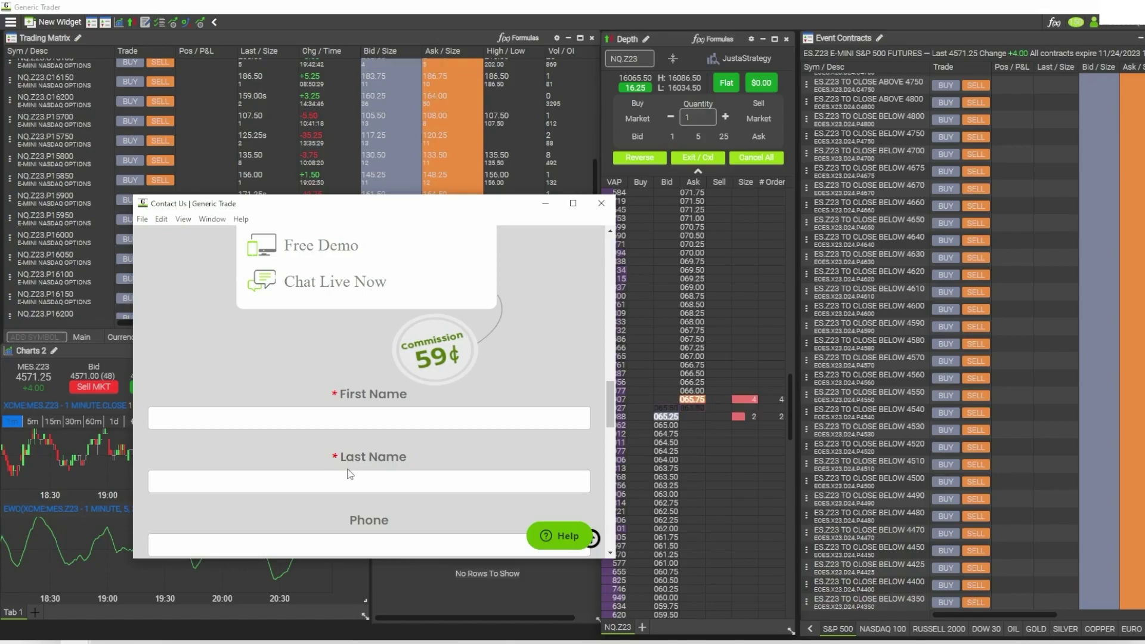
pyautogui.scroll(15, 303, 341)
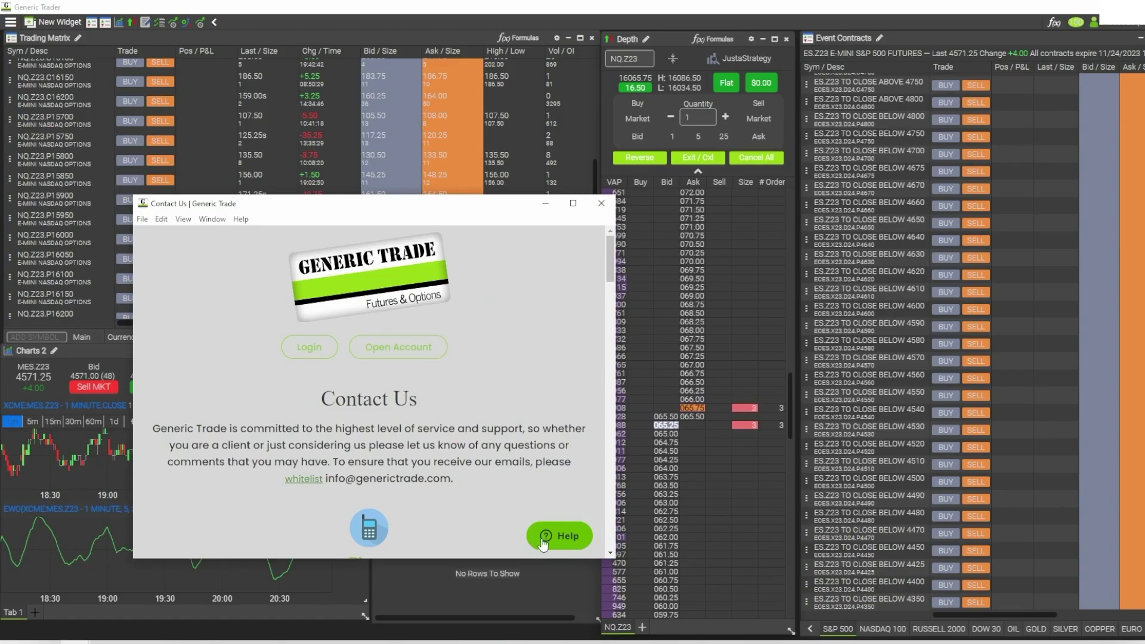
# Step: Open the Chat with us form, then close the Contact Us window with Alt+F4
pyautogui.click(564, 537)
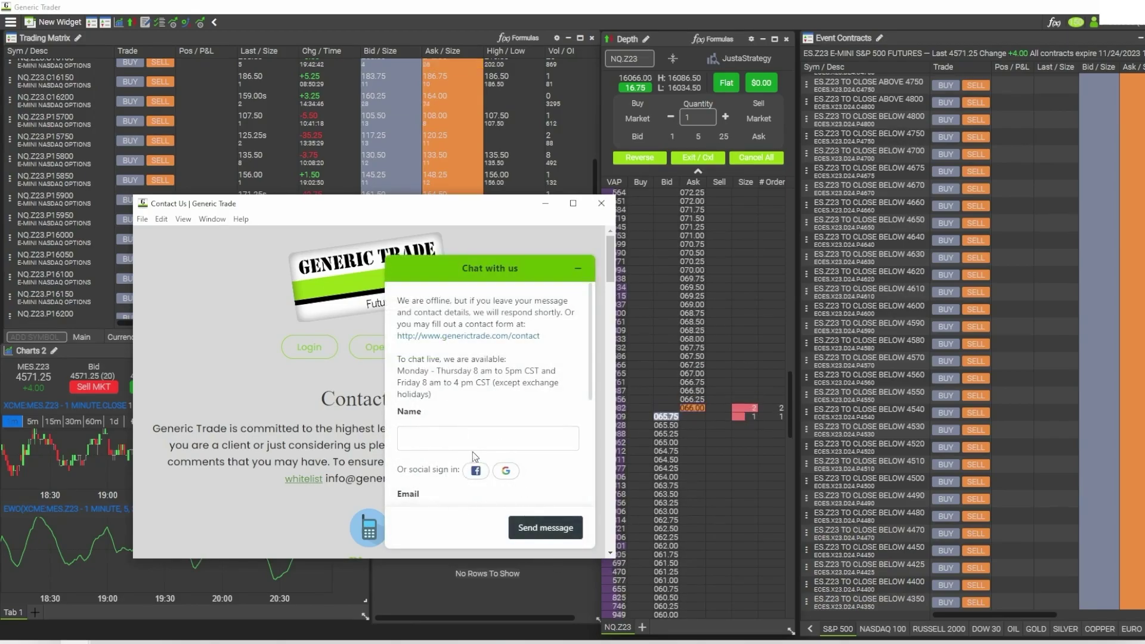
pyautogui.hotkey('alt', 'F4')
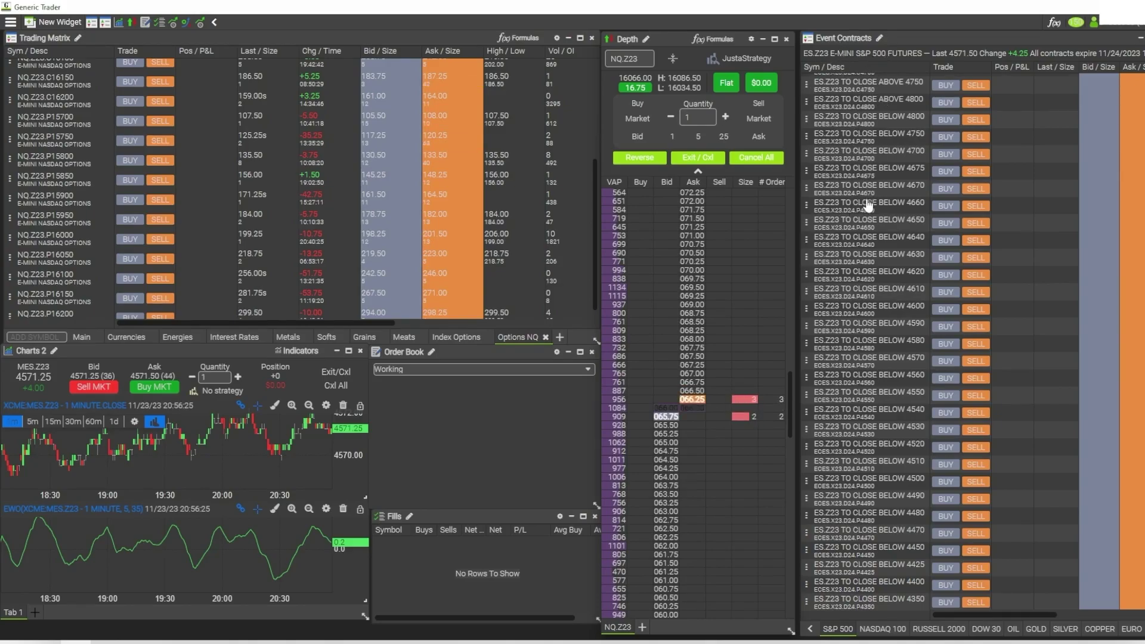
# Step: Switch the Event Contracts widget to the NASDAQ 100 tab
pyautogui.scroll(7, 868, 206)
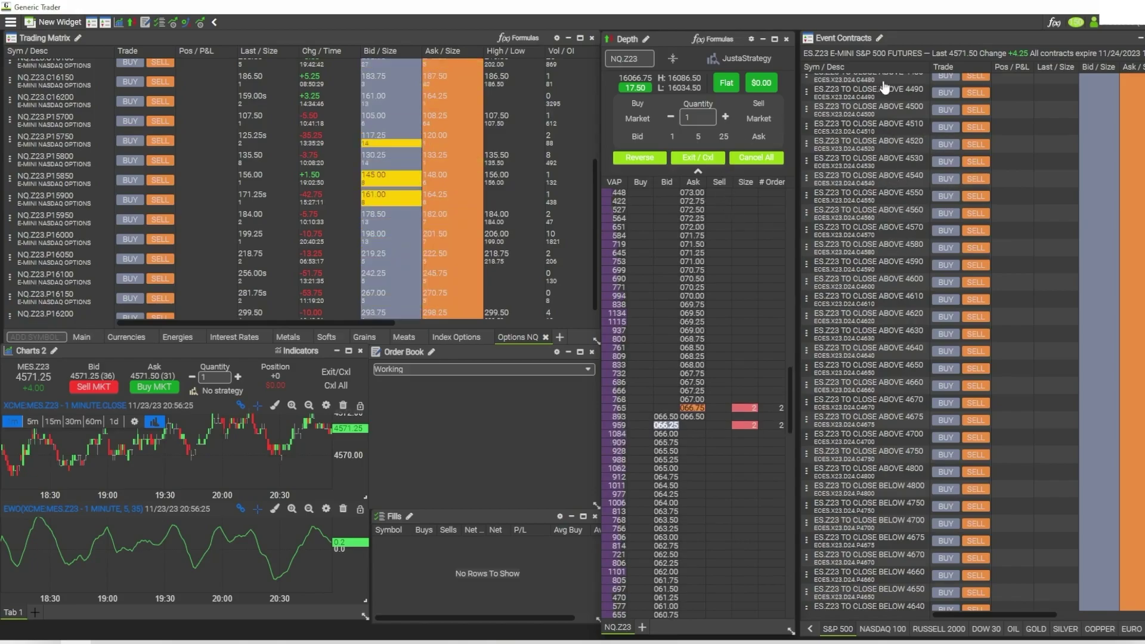
pyautogui.click(883, 628)
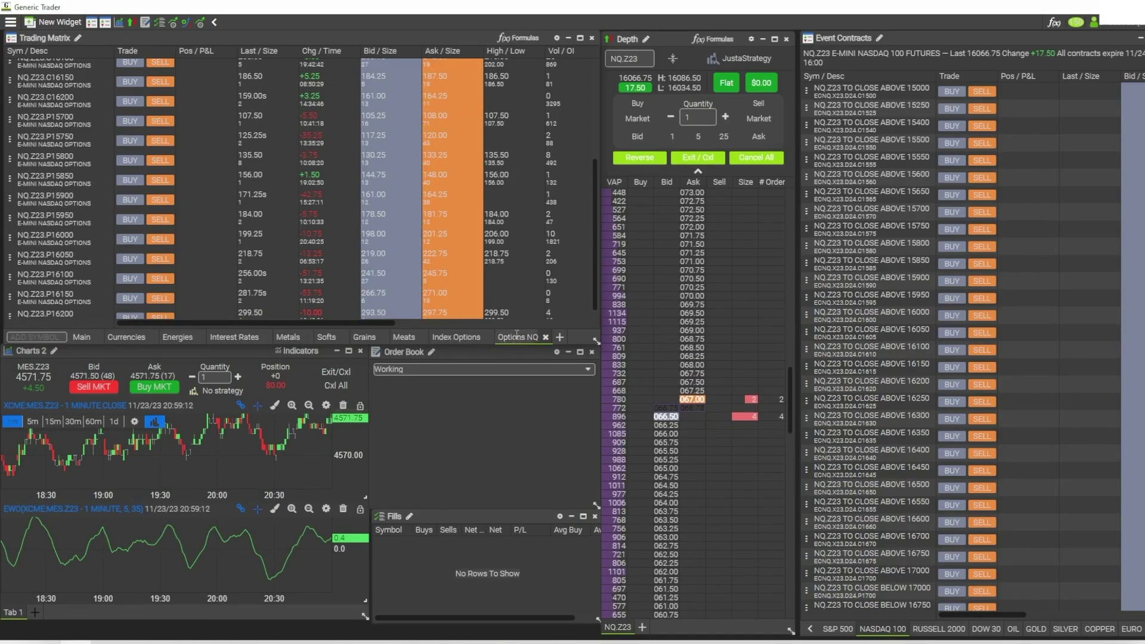
# Step: View the Index Options and Options NQ watchlists, then add a Spreads widget and close it
pyautogui.click(458, 337)
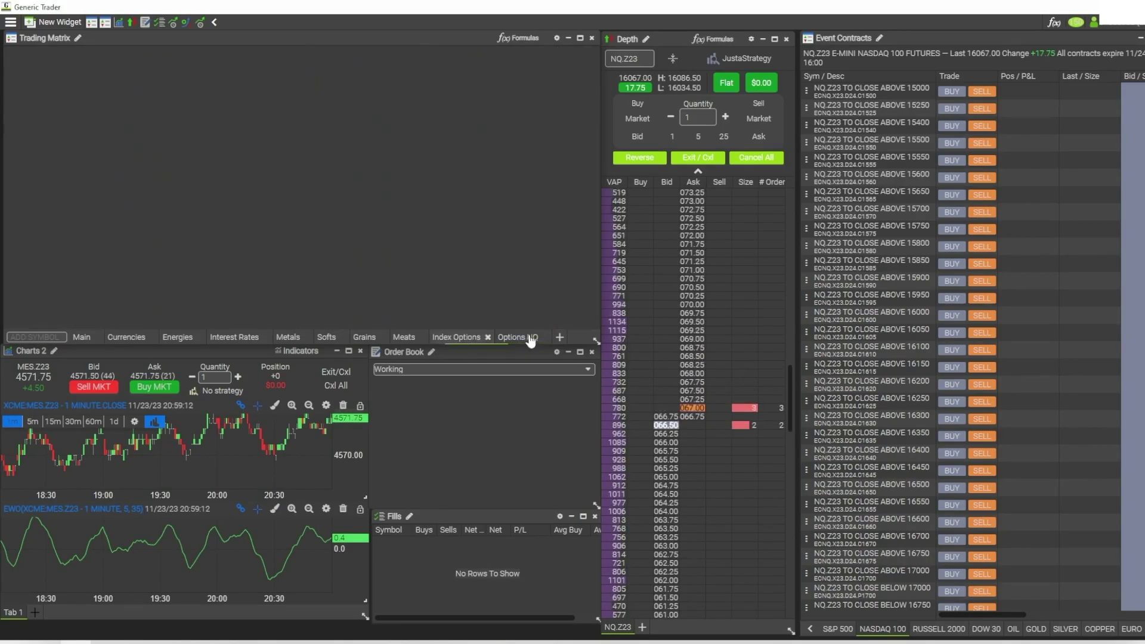
pyautogui.click(530, 338)
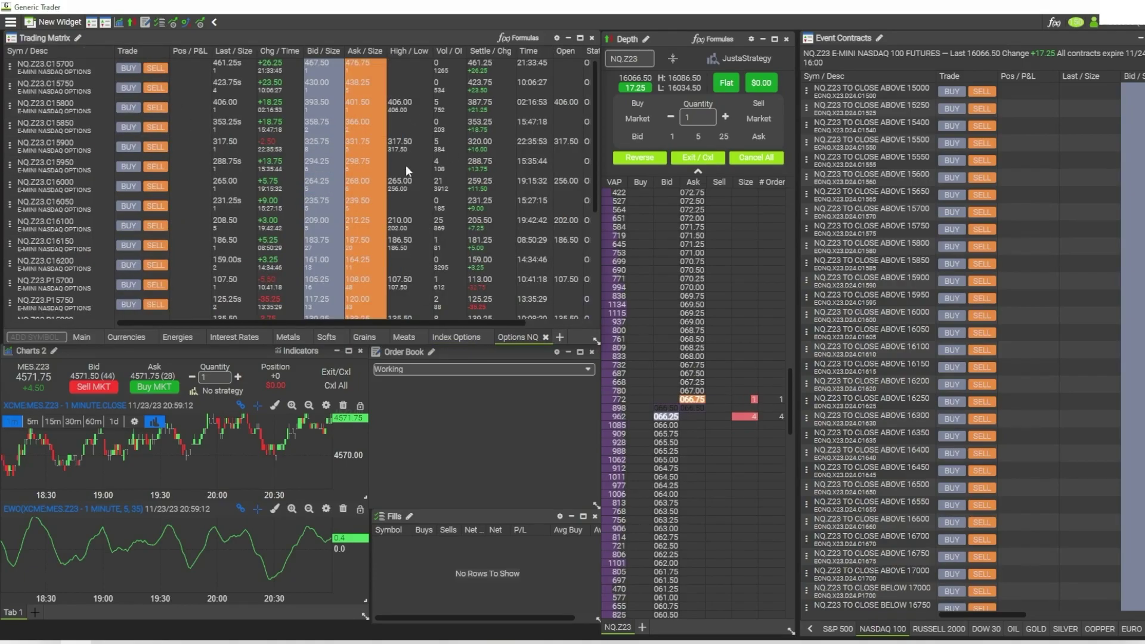
pyautogui.click(560, 338)
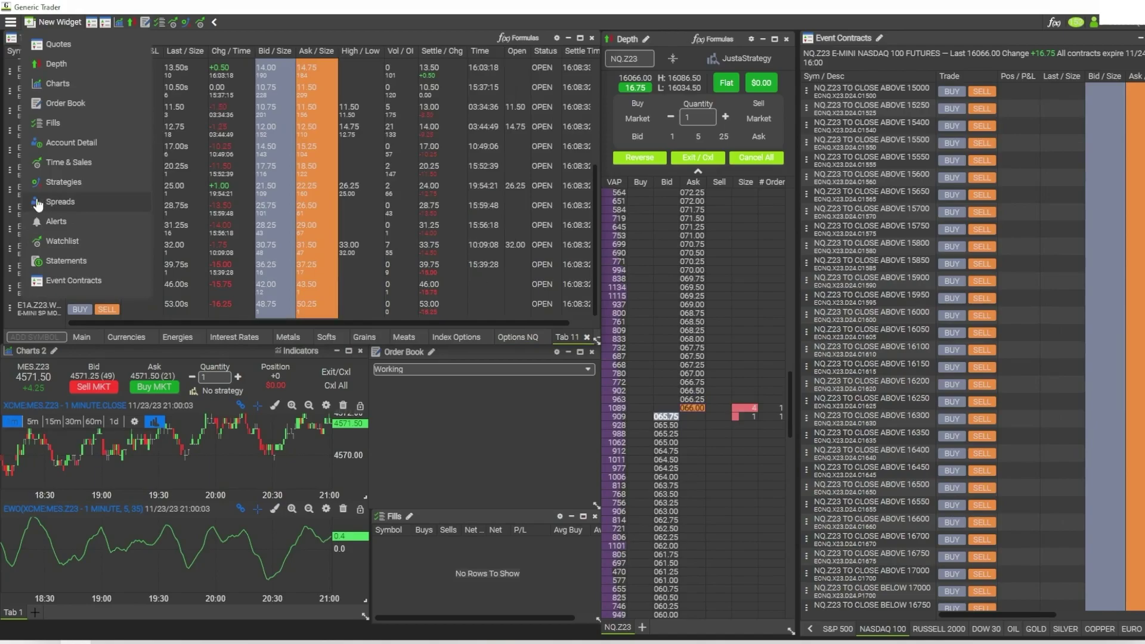
pyautogui.click(83, 202)
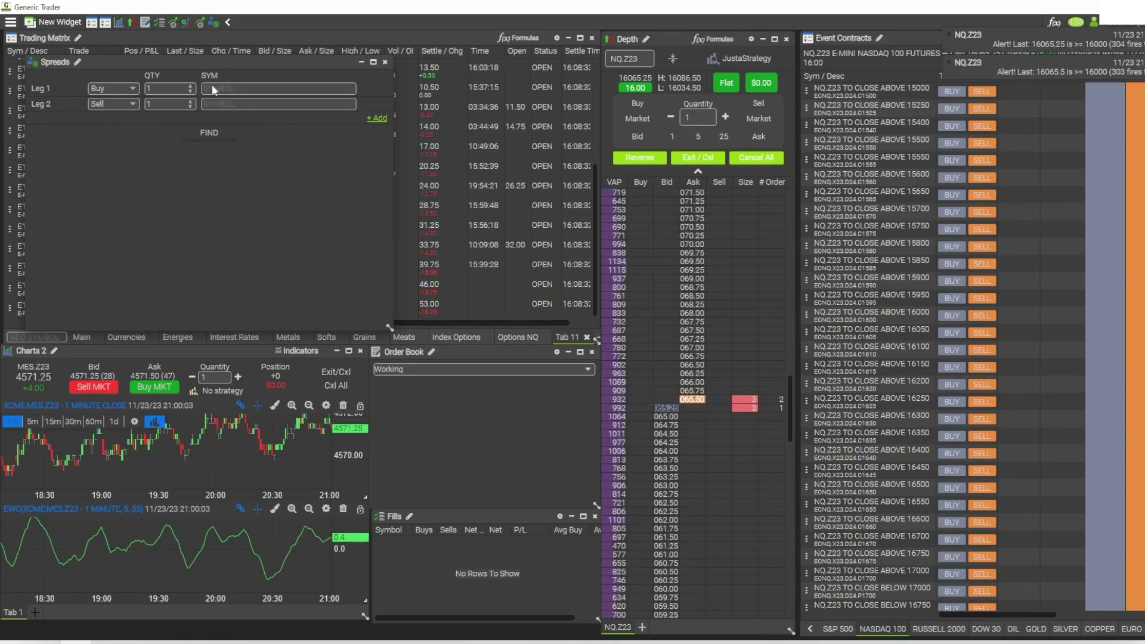
pyautogui.click(384, 62)
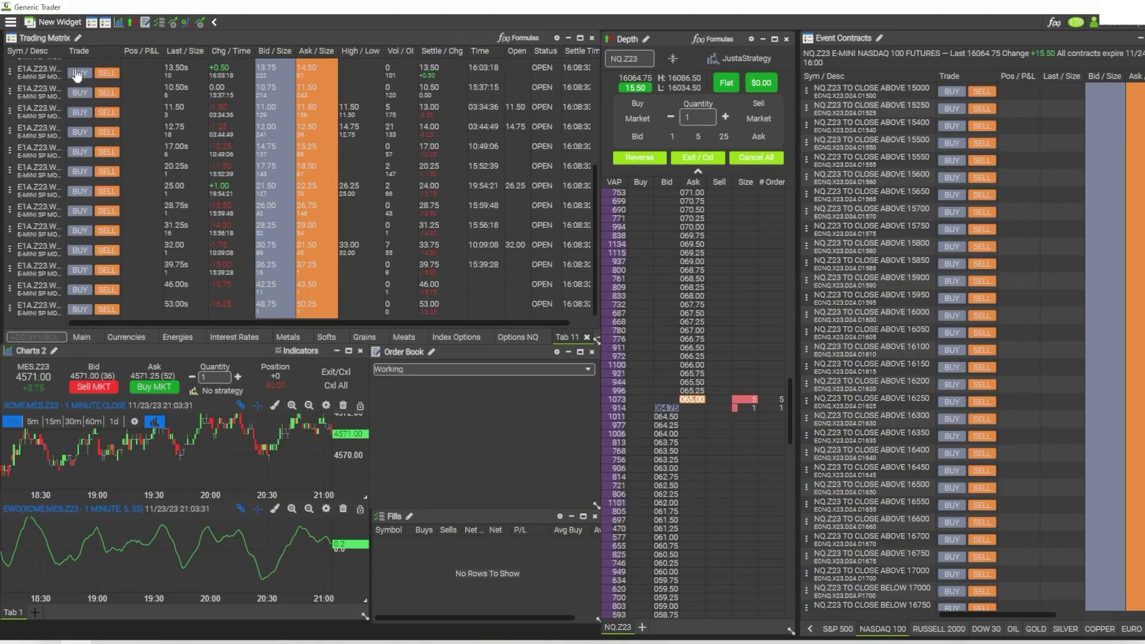
# Step: Open the New Widget list and dismiss it without adding a widget
pyautogui.click(34, 25)
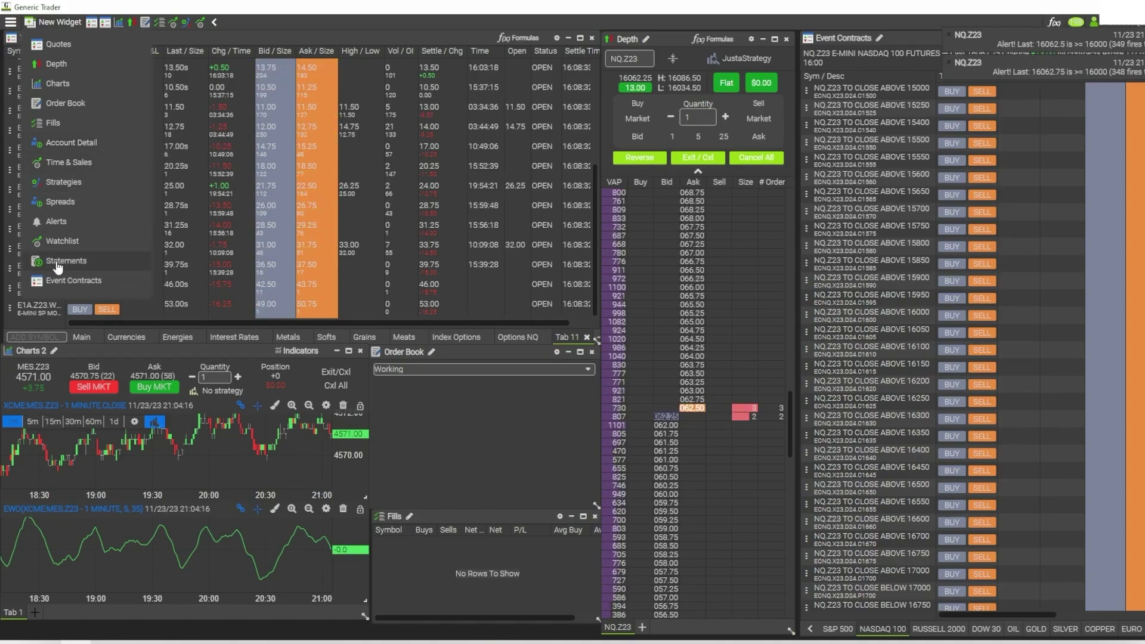
pyautogui.click(9, 117)
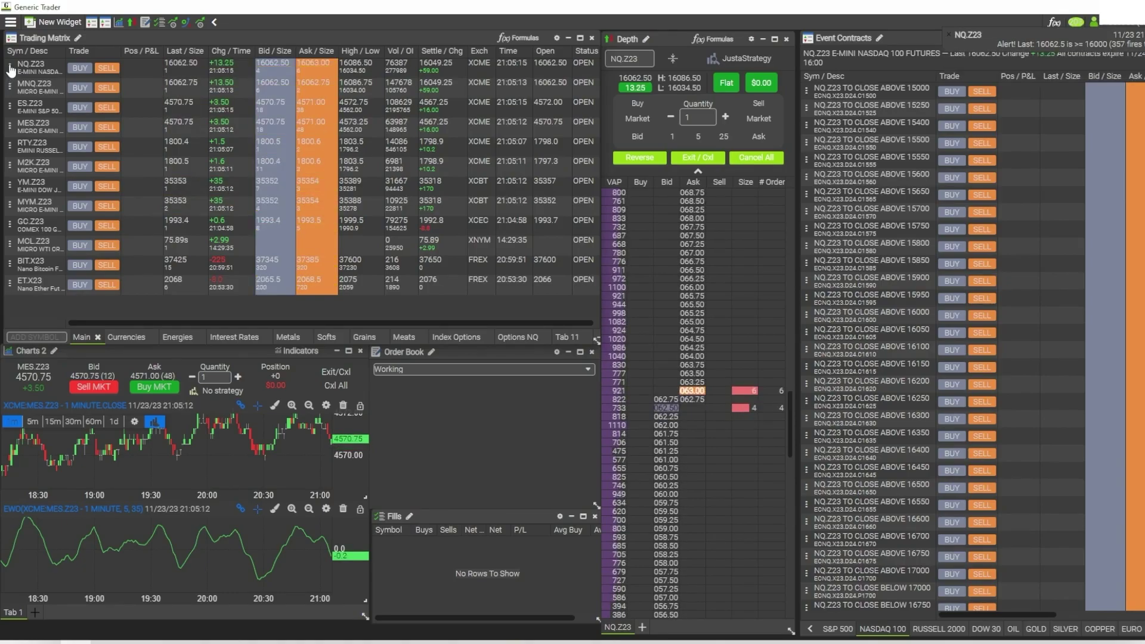
pyautogui.click(11, 68)
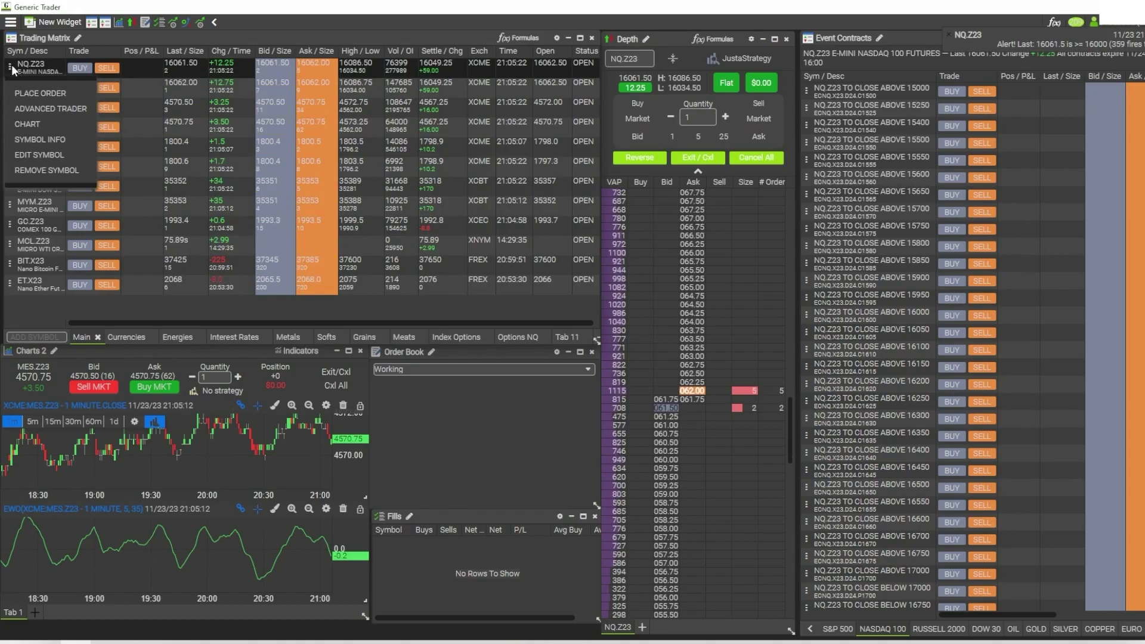
pyautogui.click(40, 139)
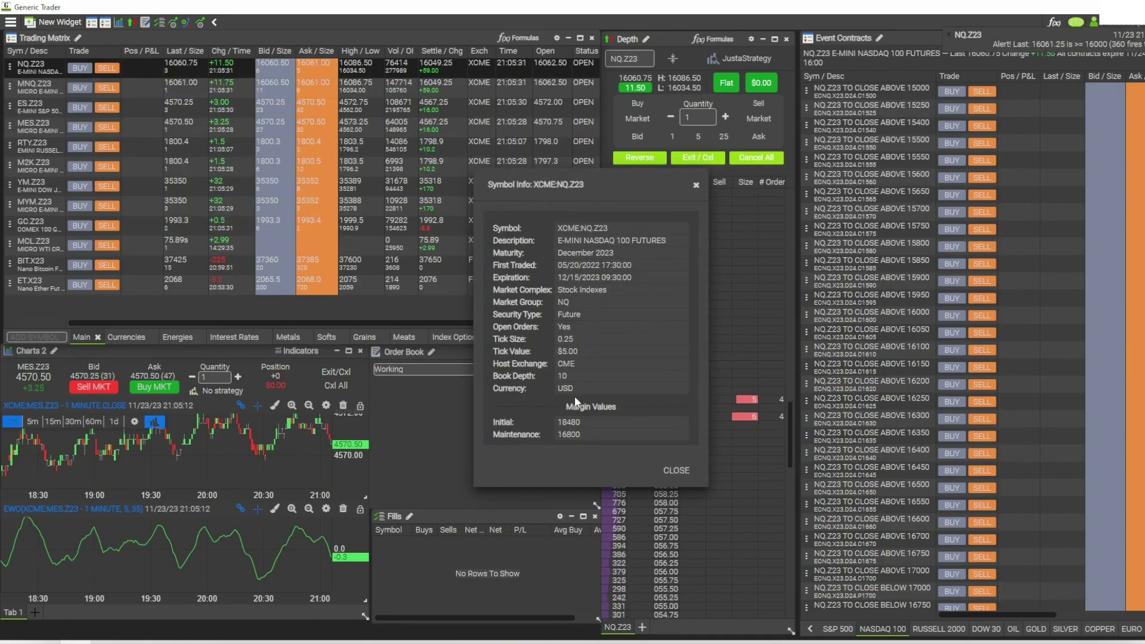
pyautogui.press('Escape')
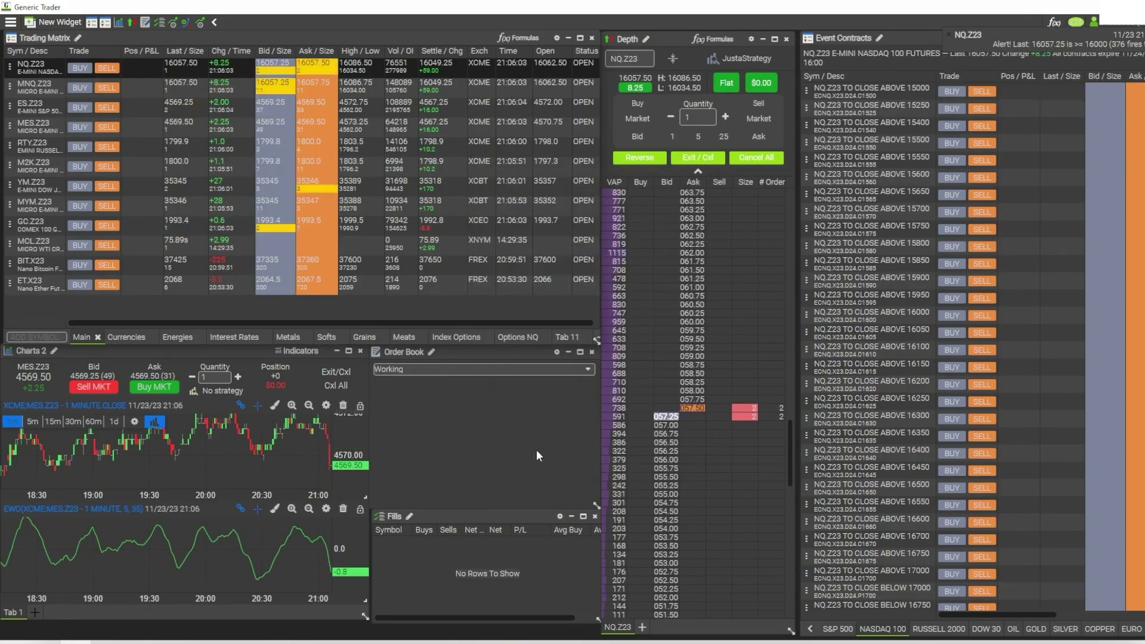